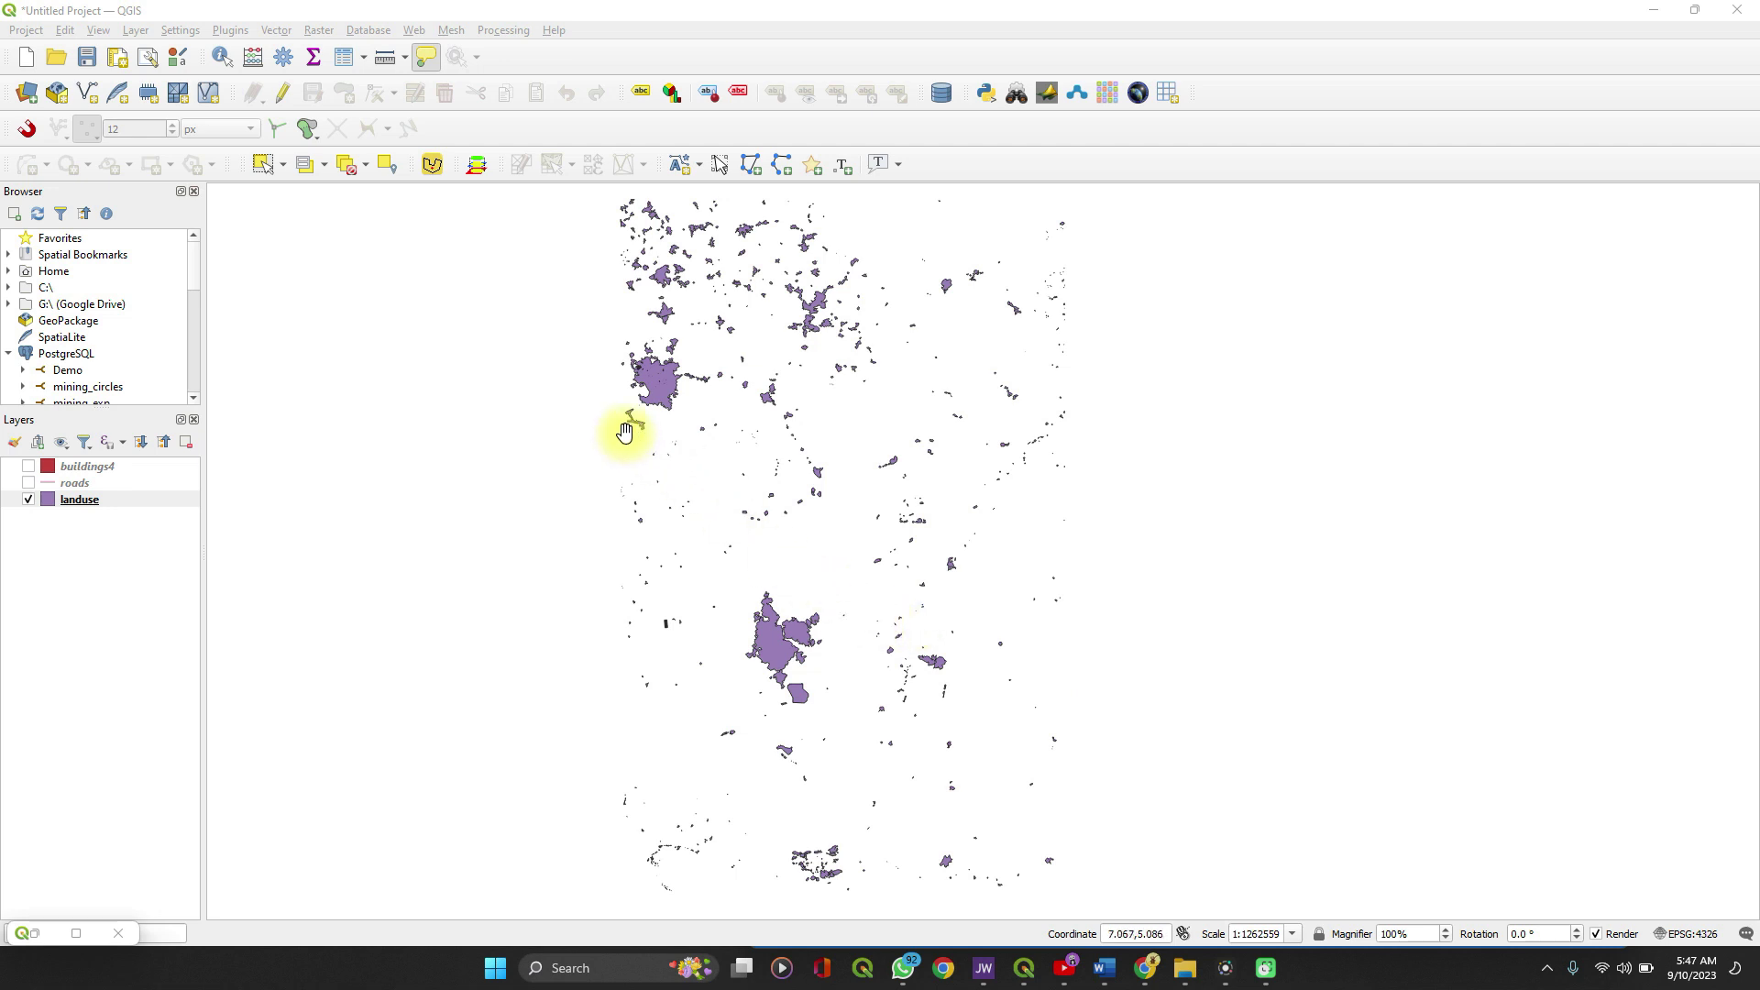
# Switch to the QGIS window and make landuse the current layer
pyautogui.moveTo(1037, 976)
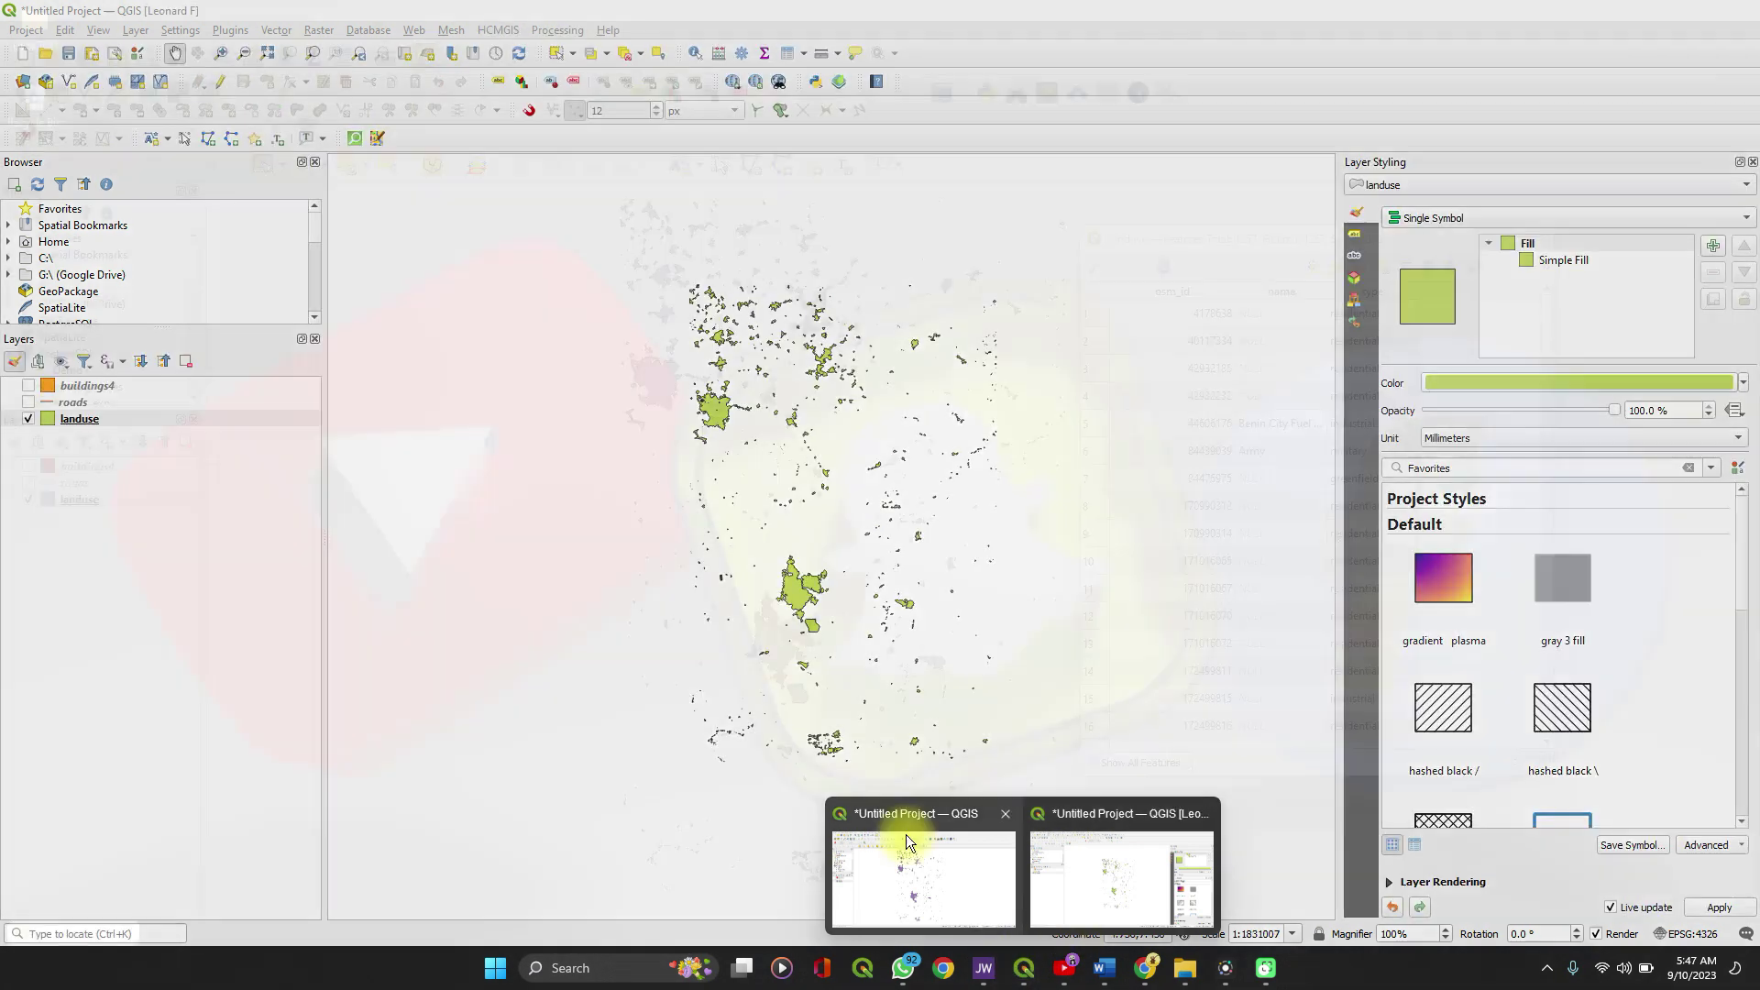
pyautogui.click(906, 834)
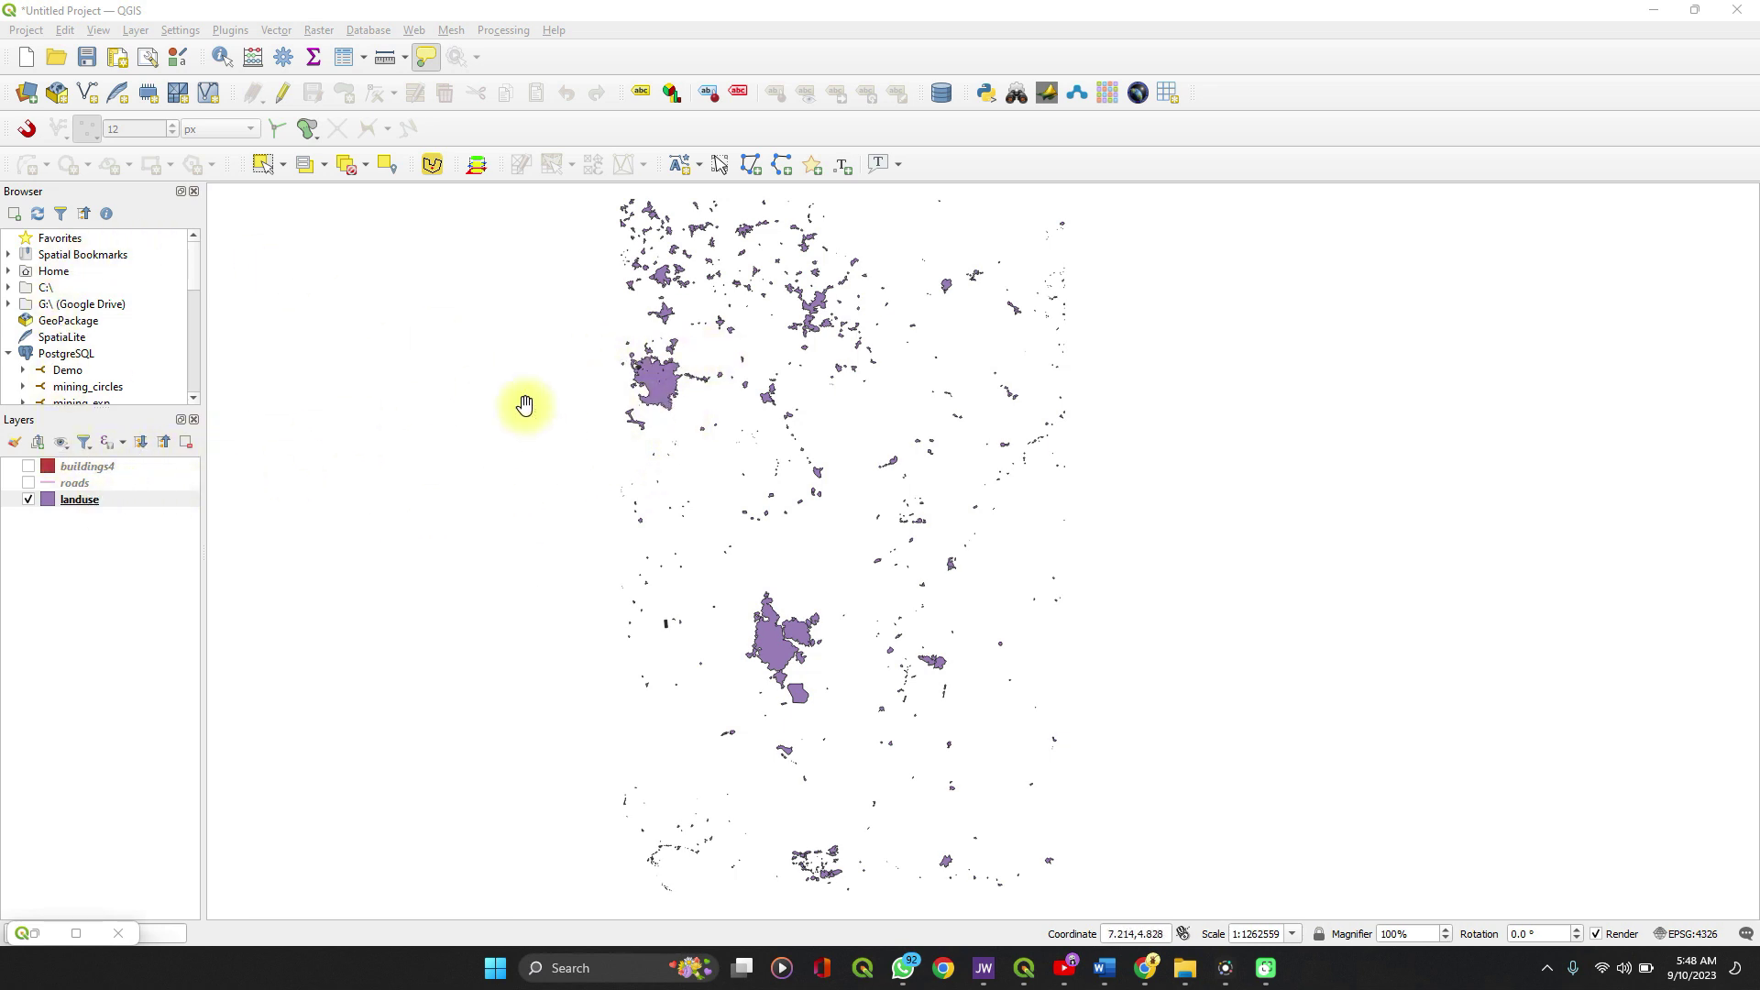
pyautogui.click(162, 495)
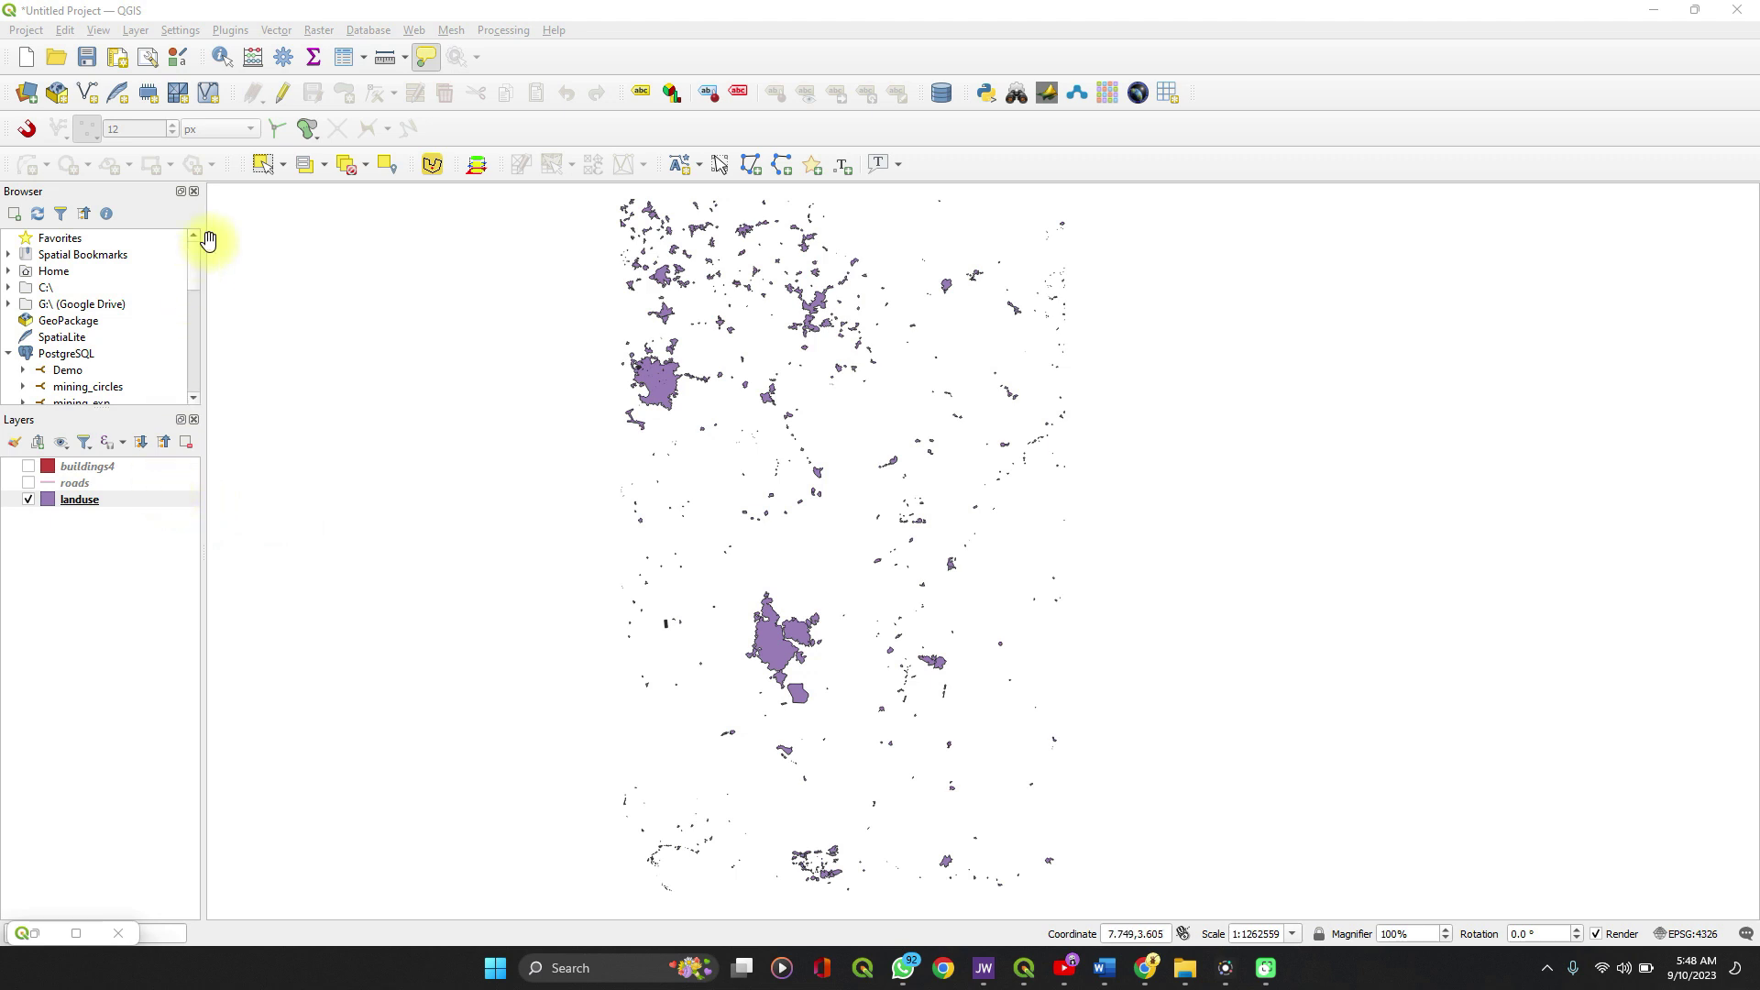
pyautogui.click(252, 57)
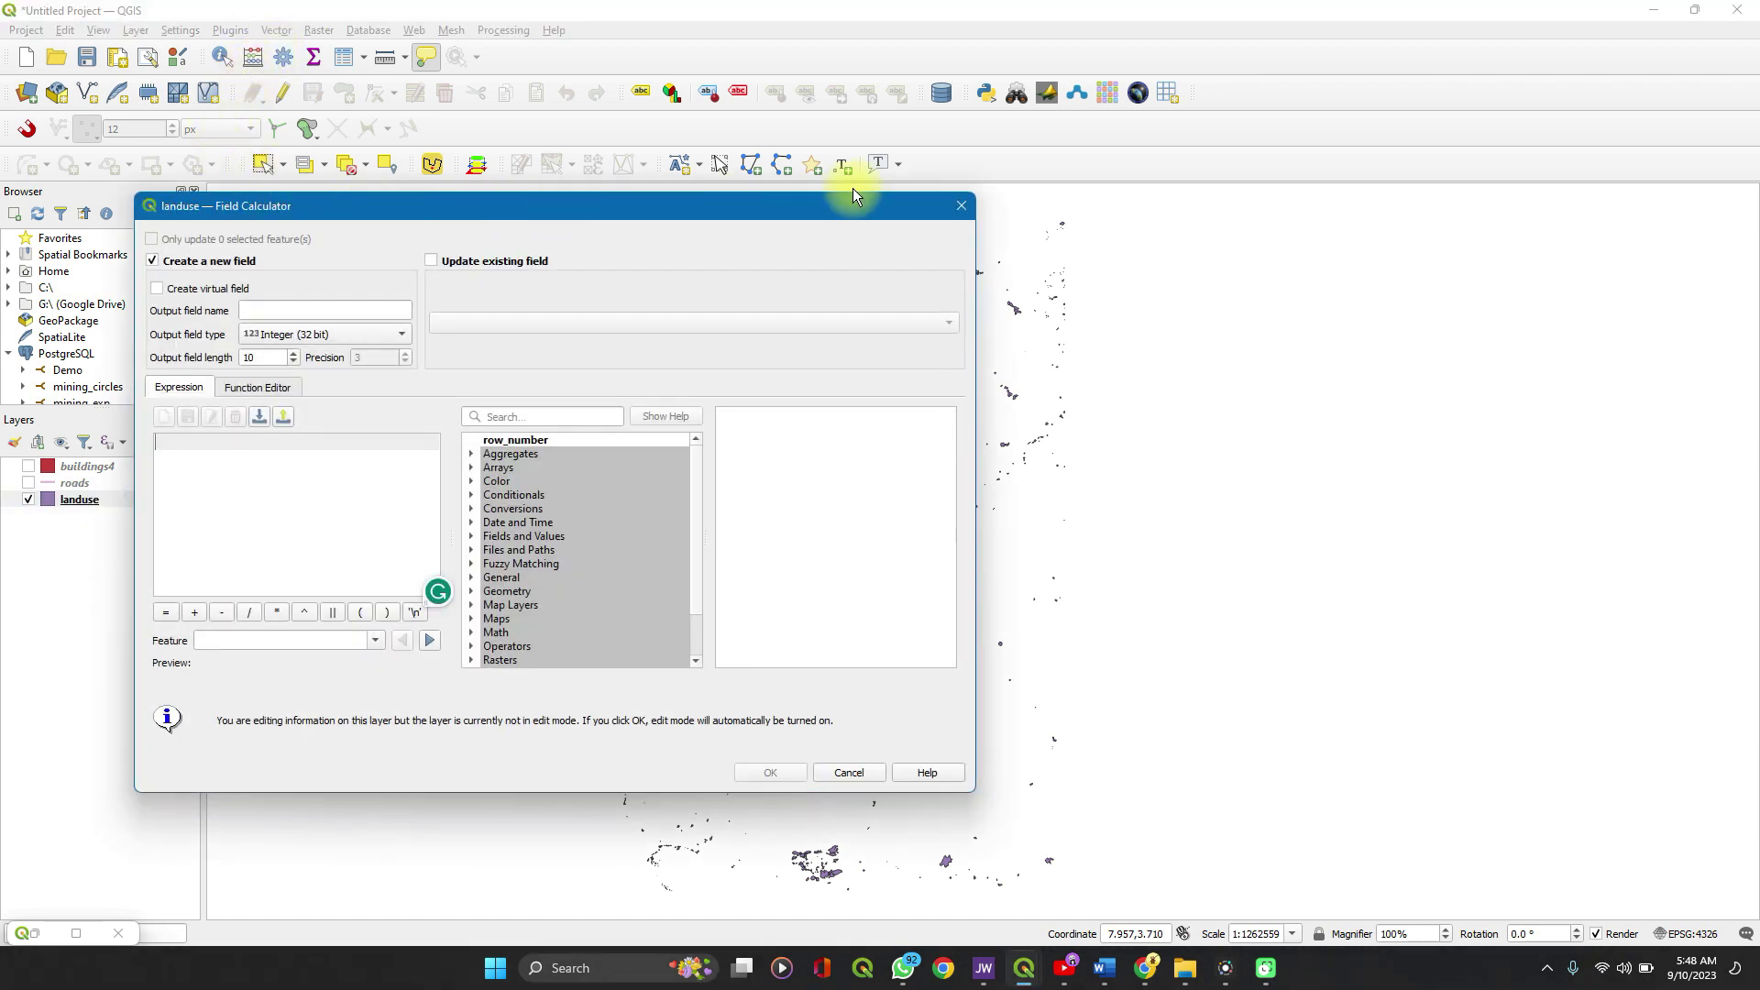
pyautogui.click(959, 206)
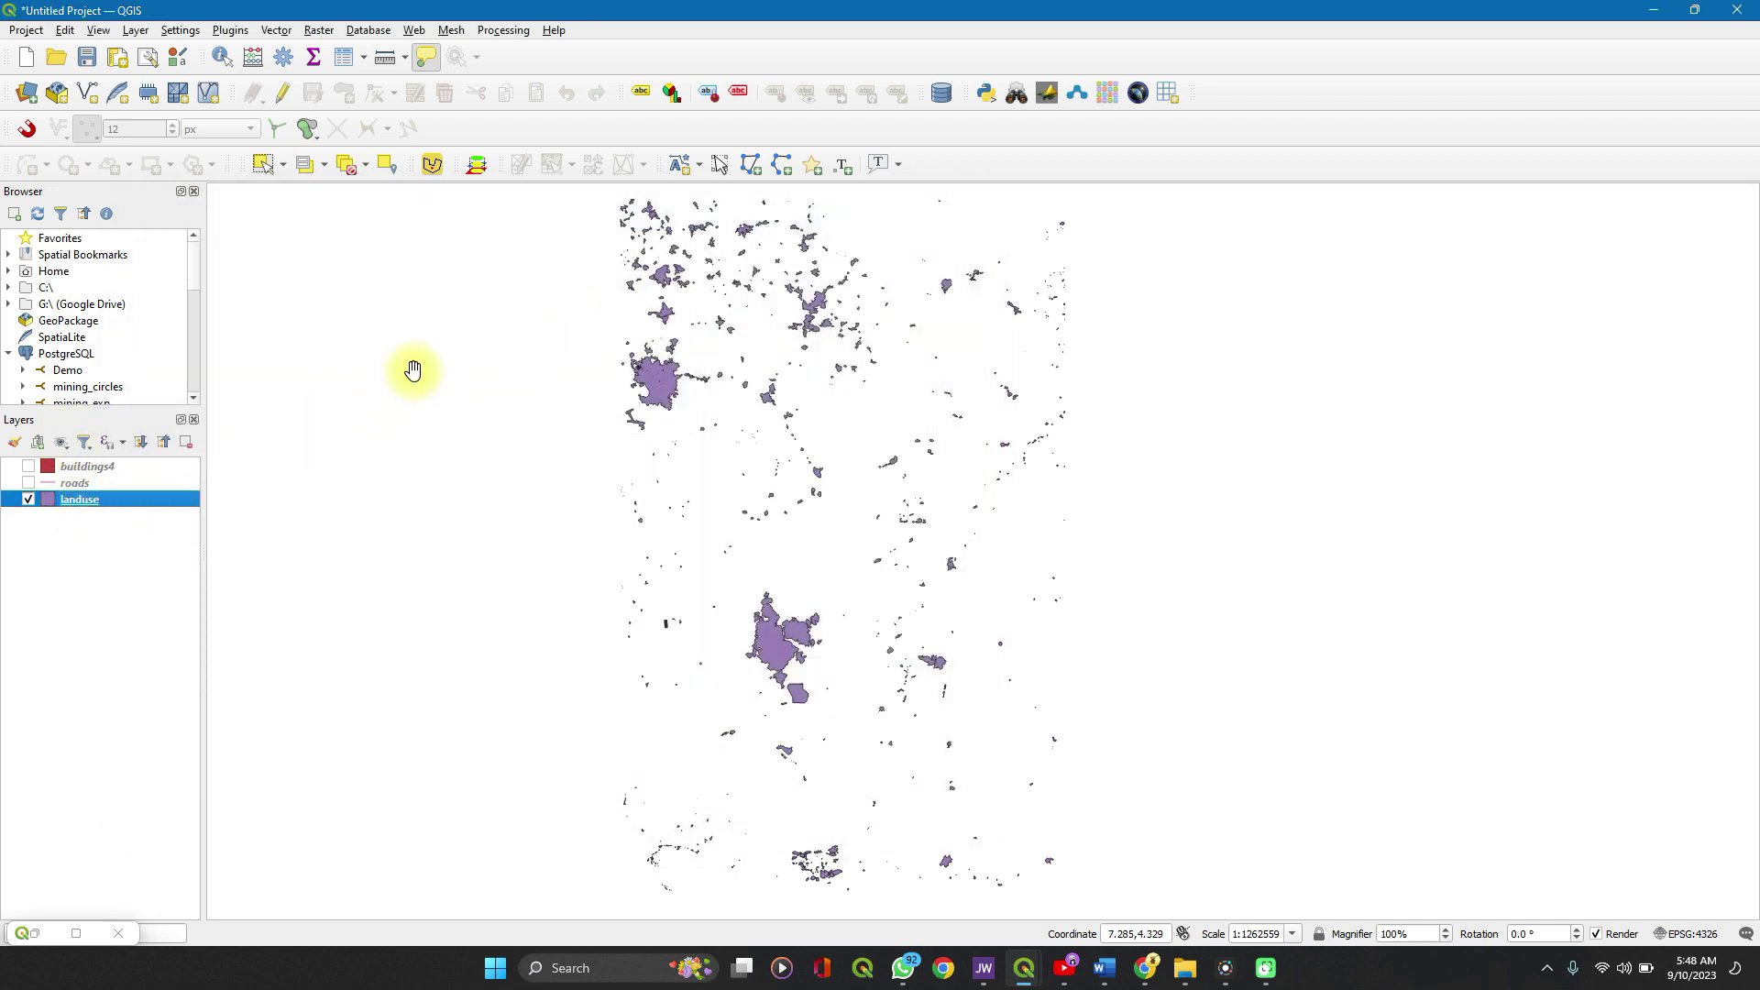
pyautogui.rightClick(1307, 92)
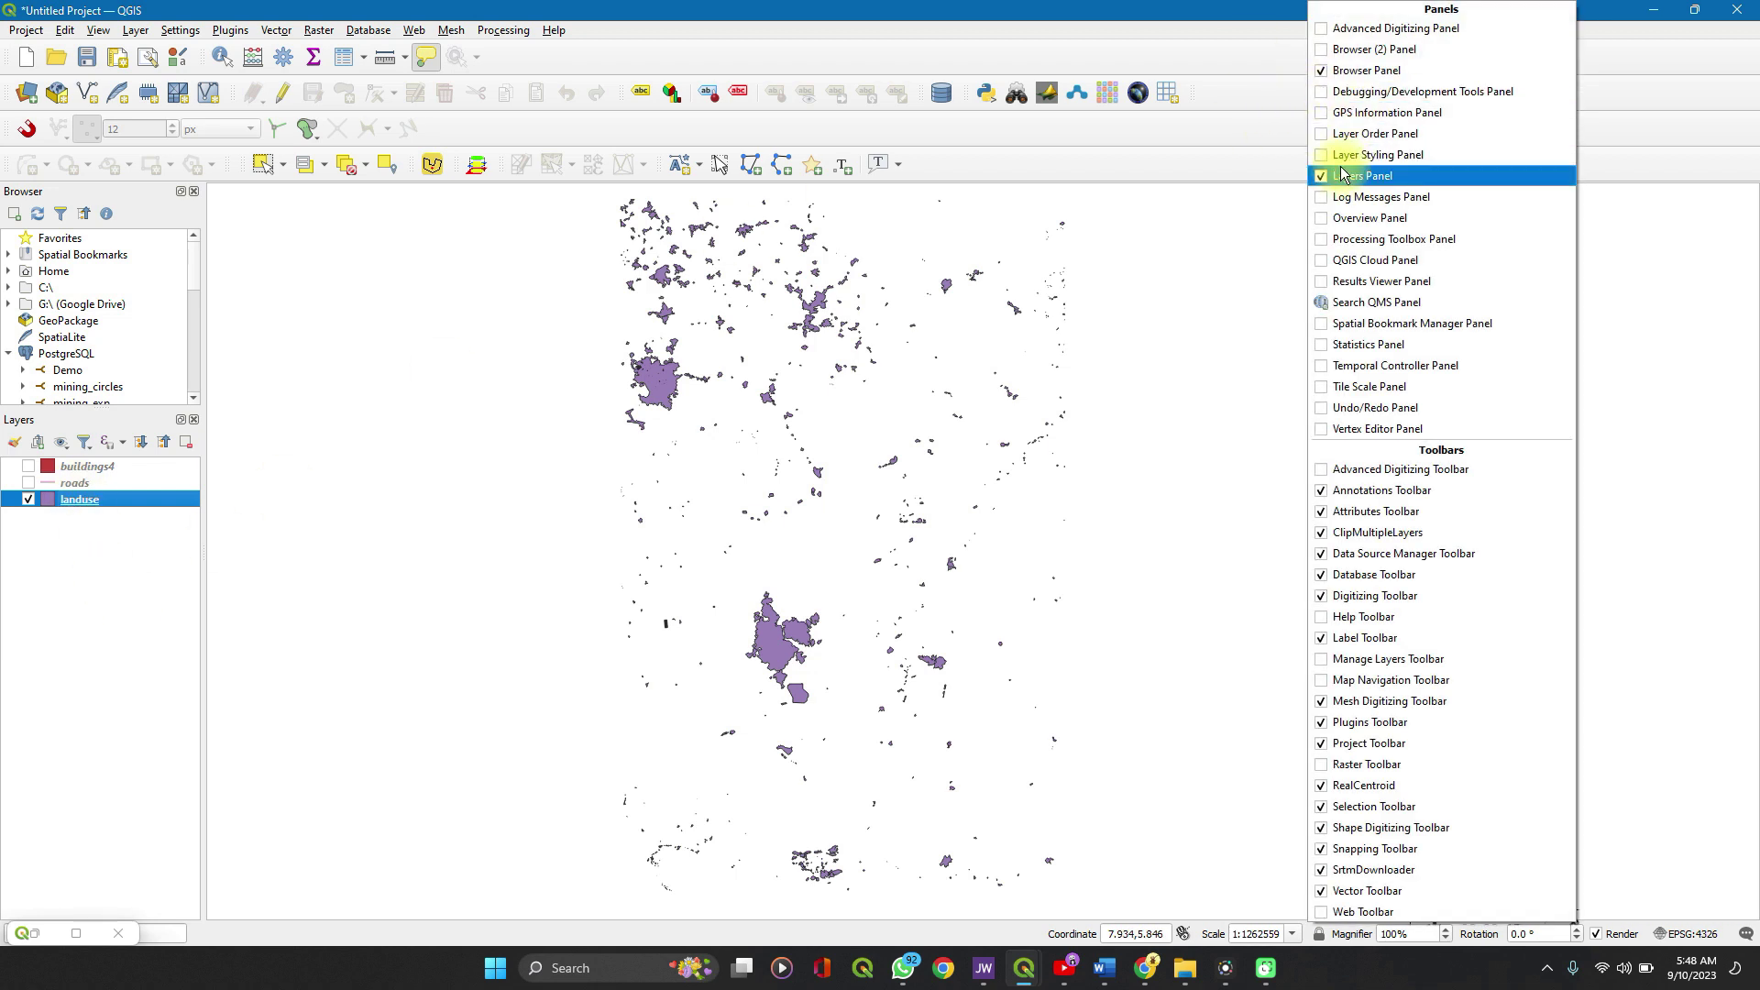
pyautogui.click(1193, 98)
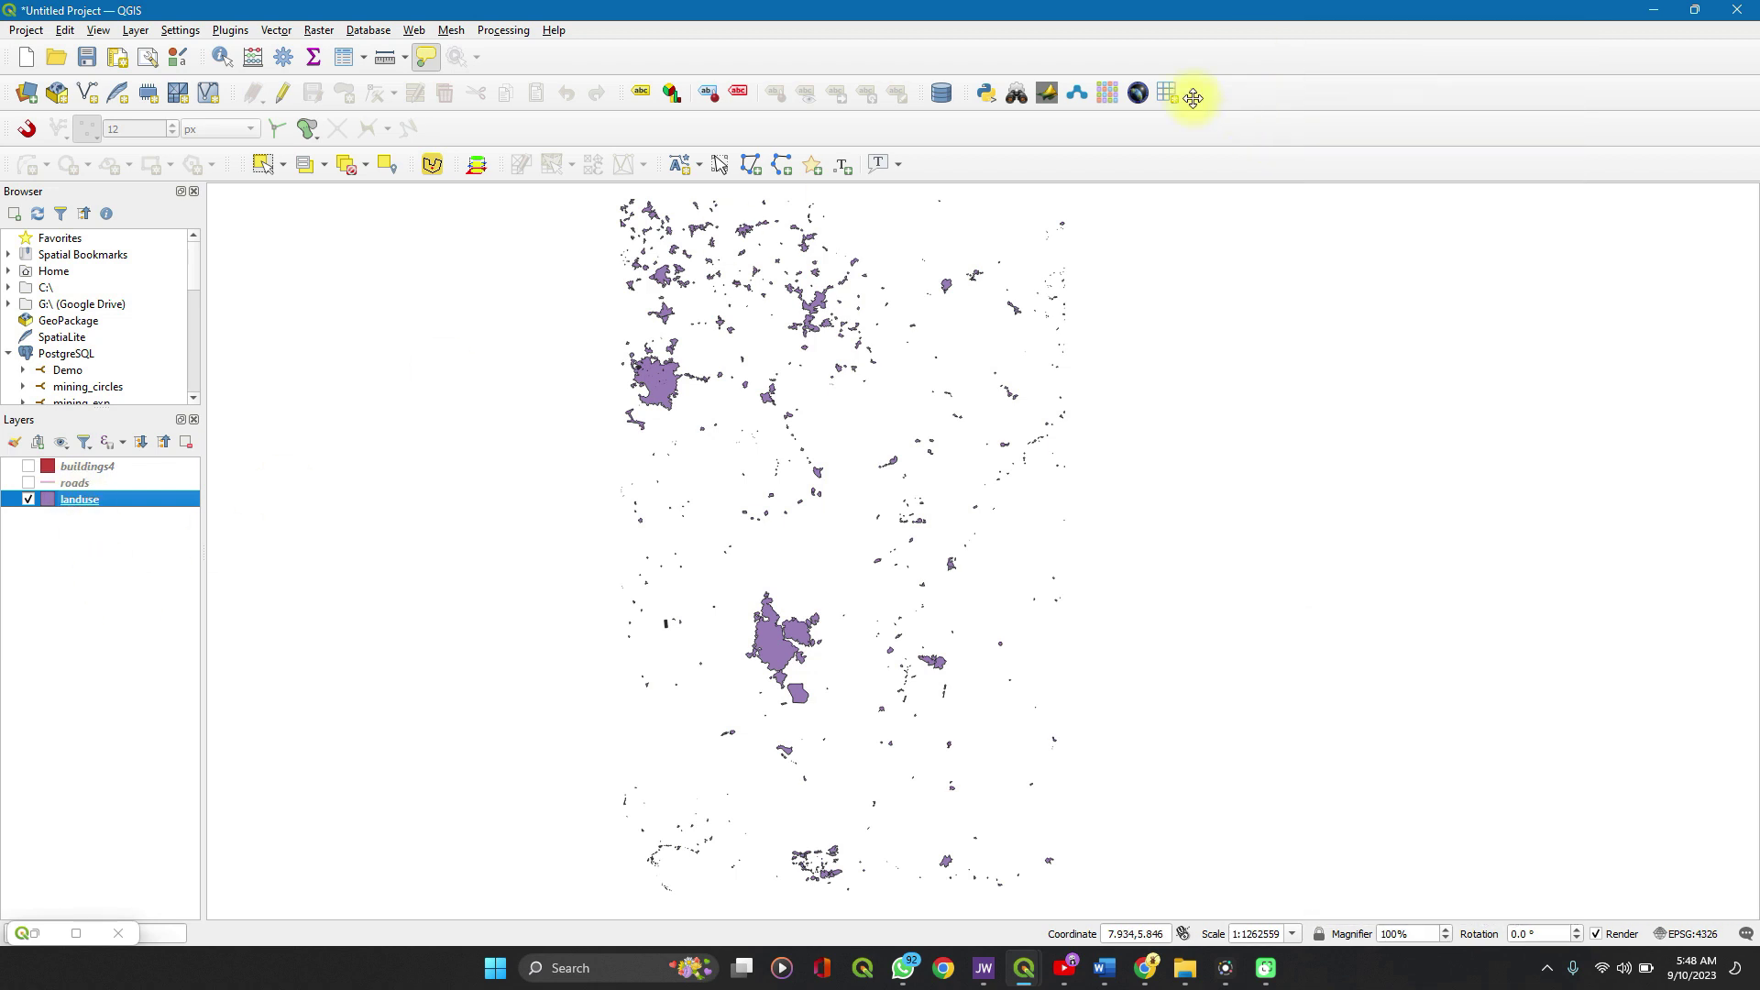
# In the landuse Field Calculator, define a new Decimal number (real) field LU_area, precision 3
pyautogui.click(246, 60)
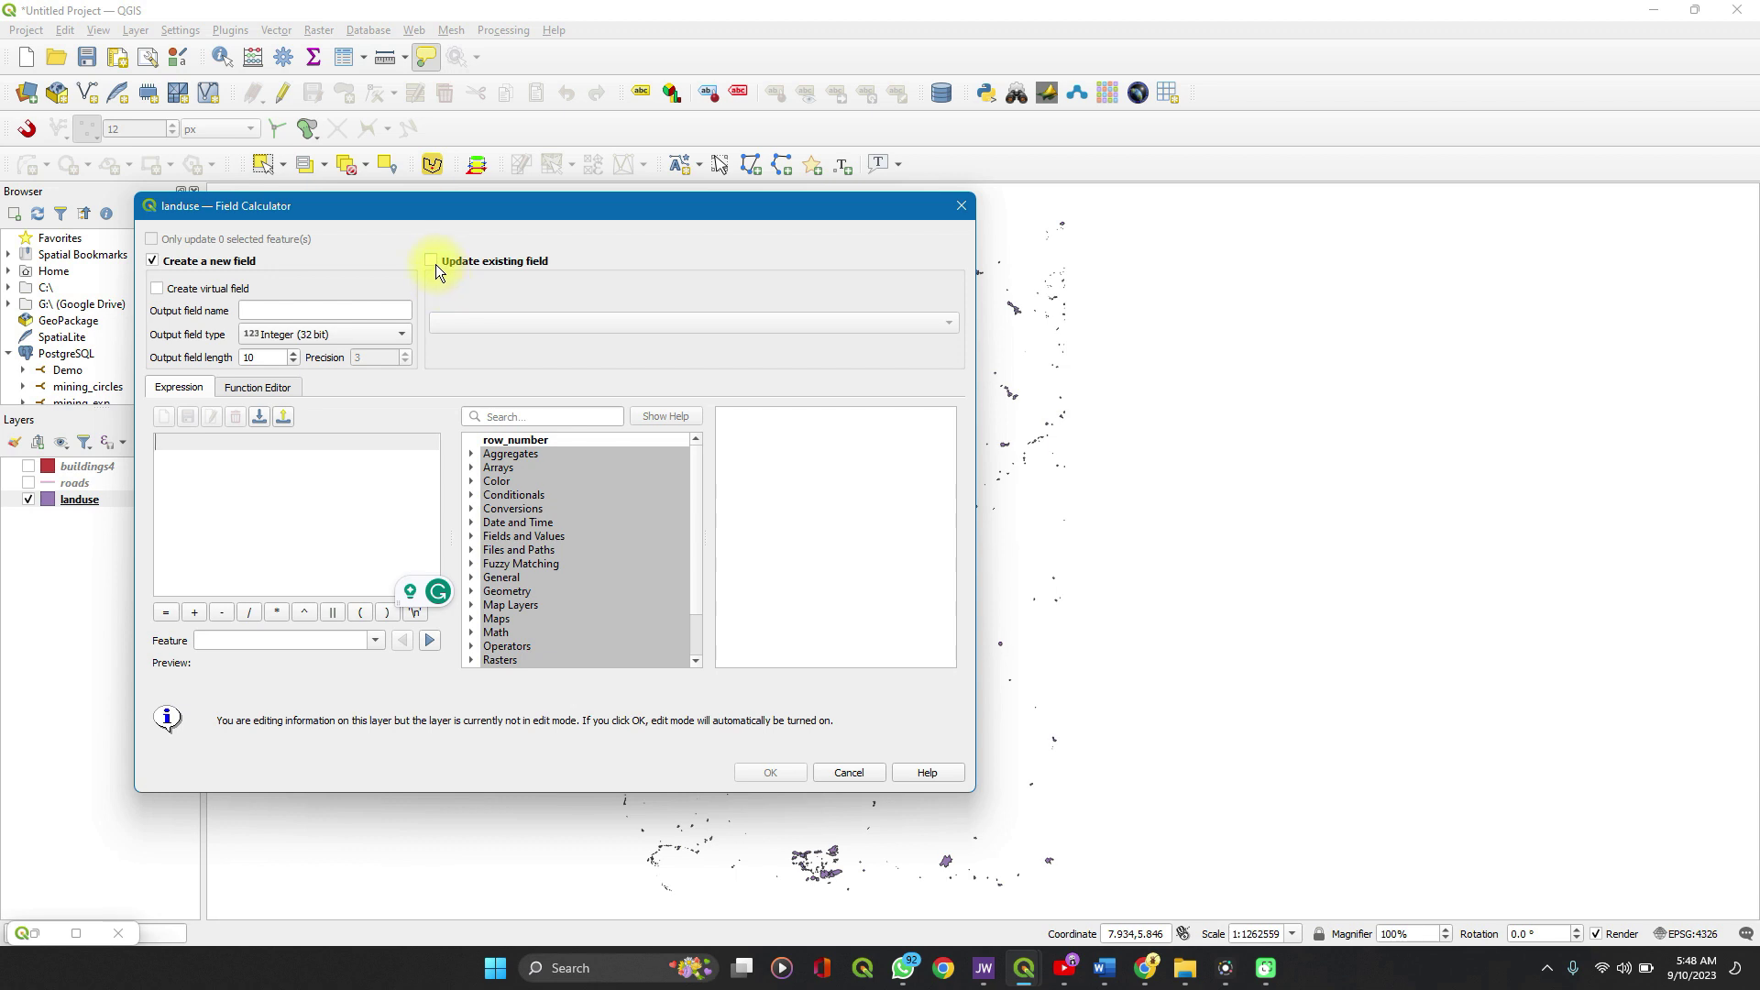
pyautogui.click(306, 315)
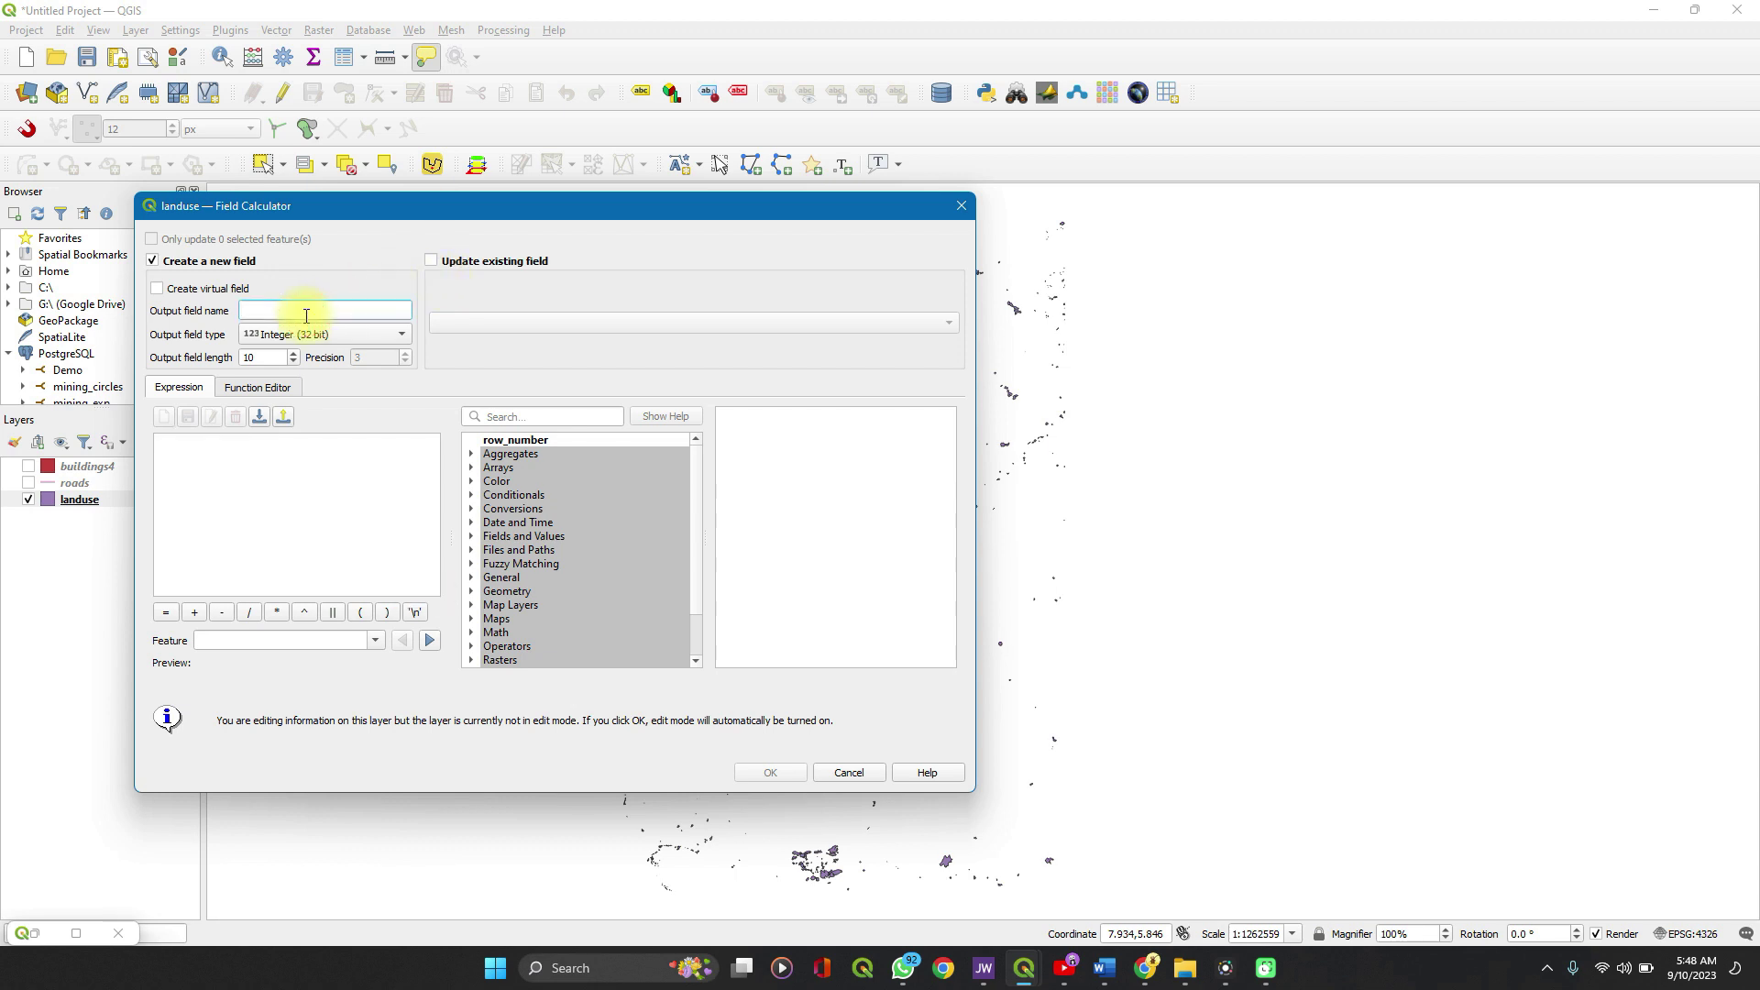
pyautogui.write('llu')
pyautogui.write('a')
pyautogui.write('rea')
pyautogui.click(322, 335)
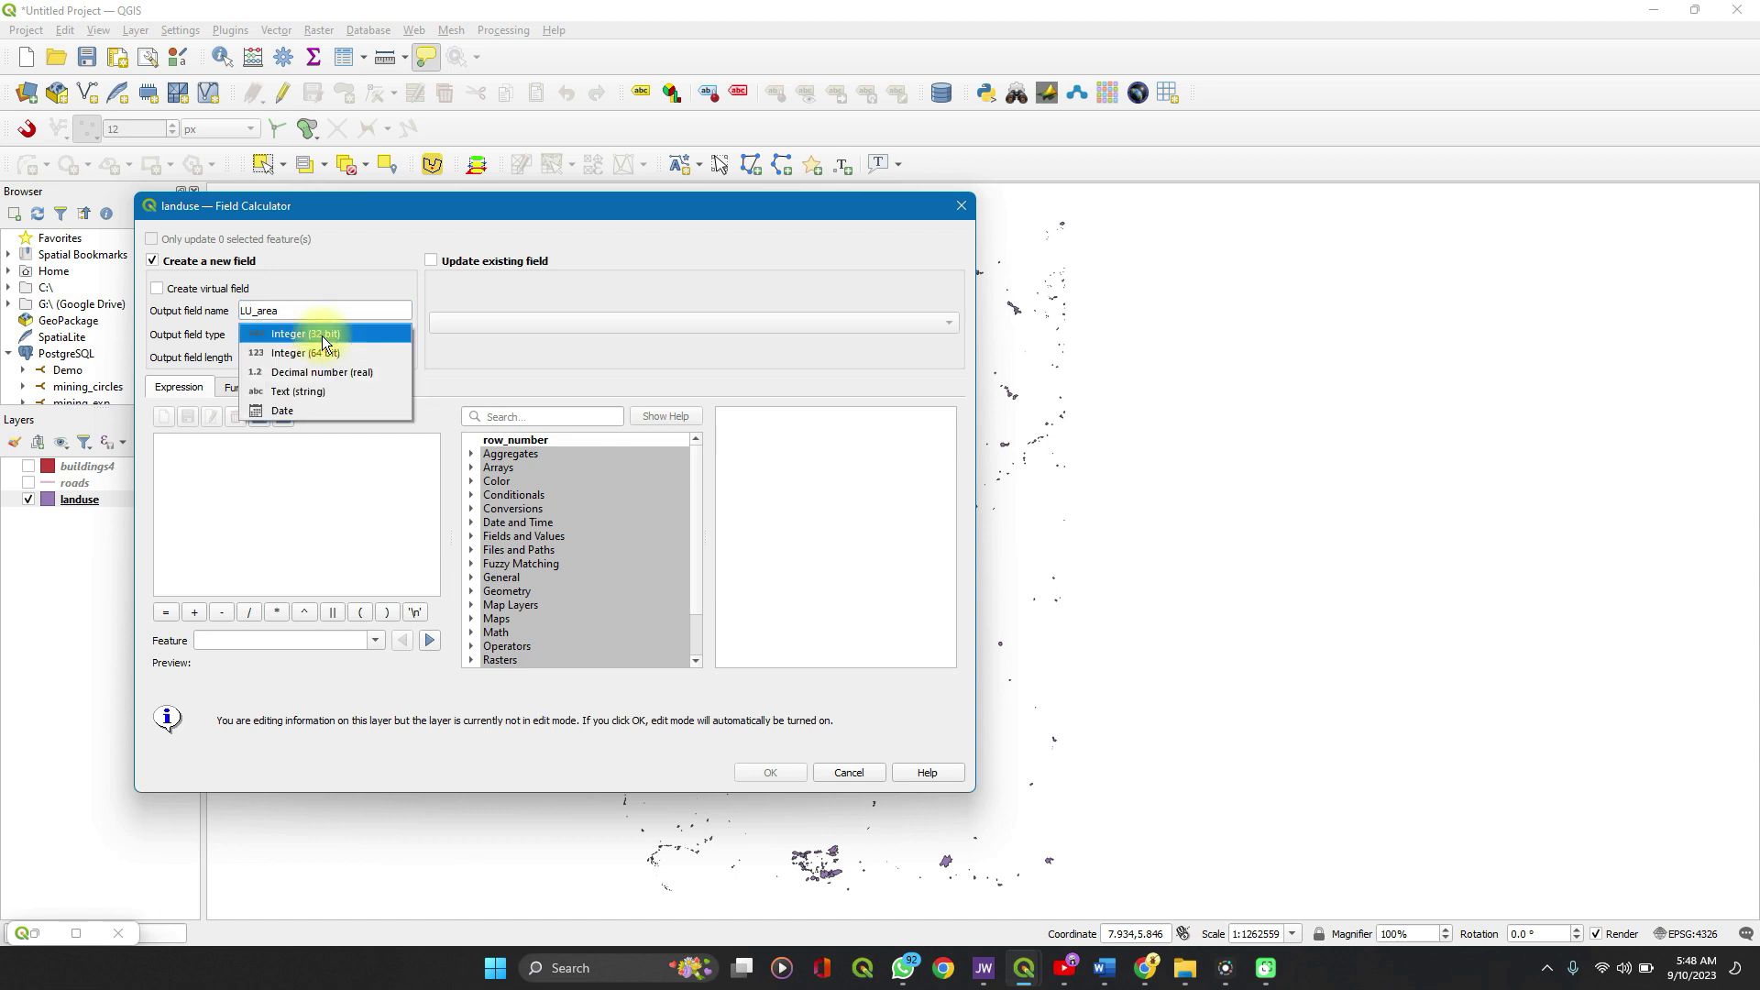
pyautogui.click(286, 372)
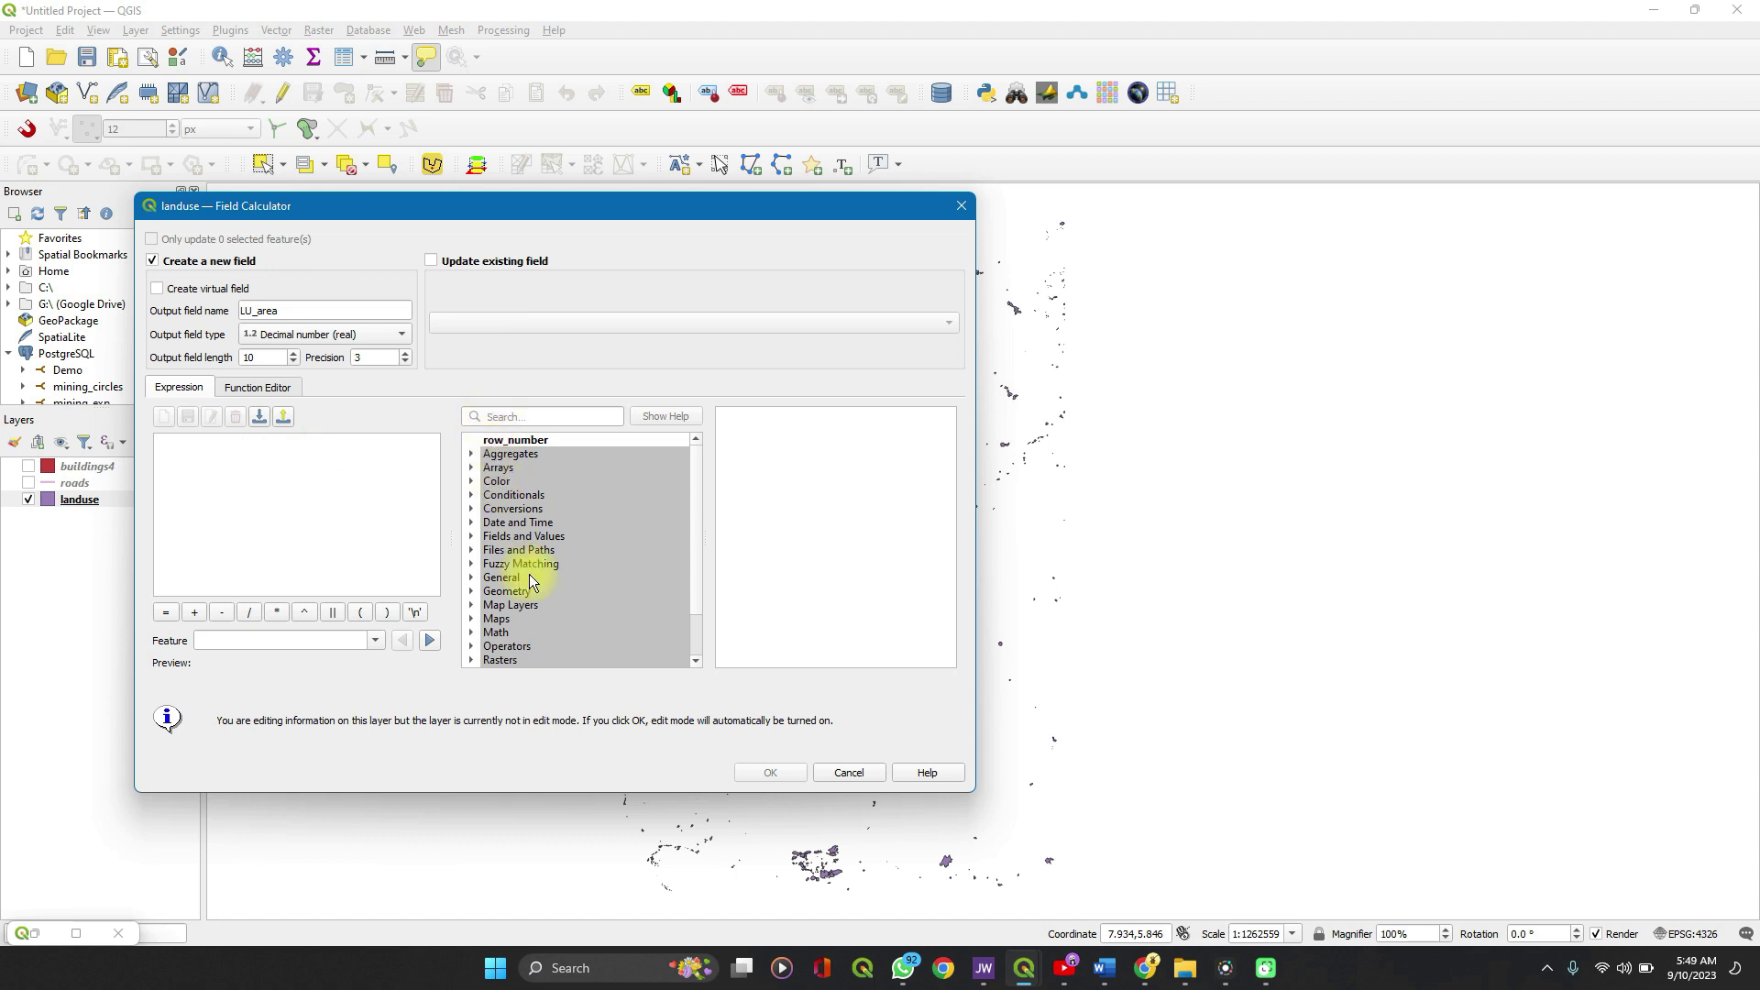
pyautogui.scroll(-1, 530, 575)
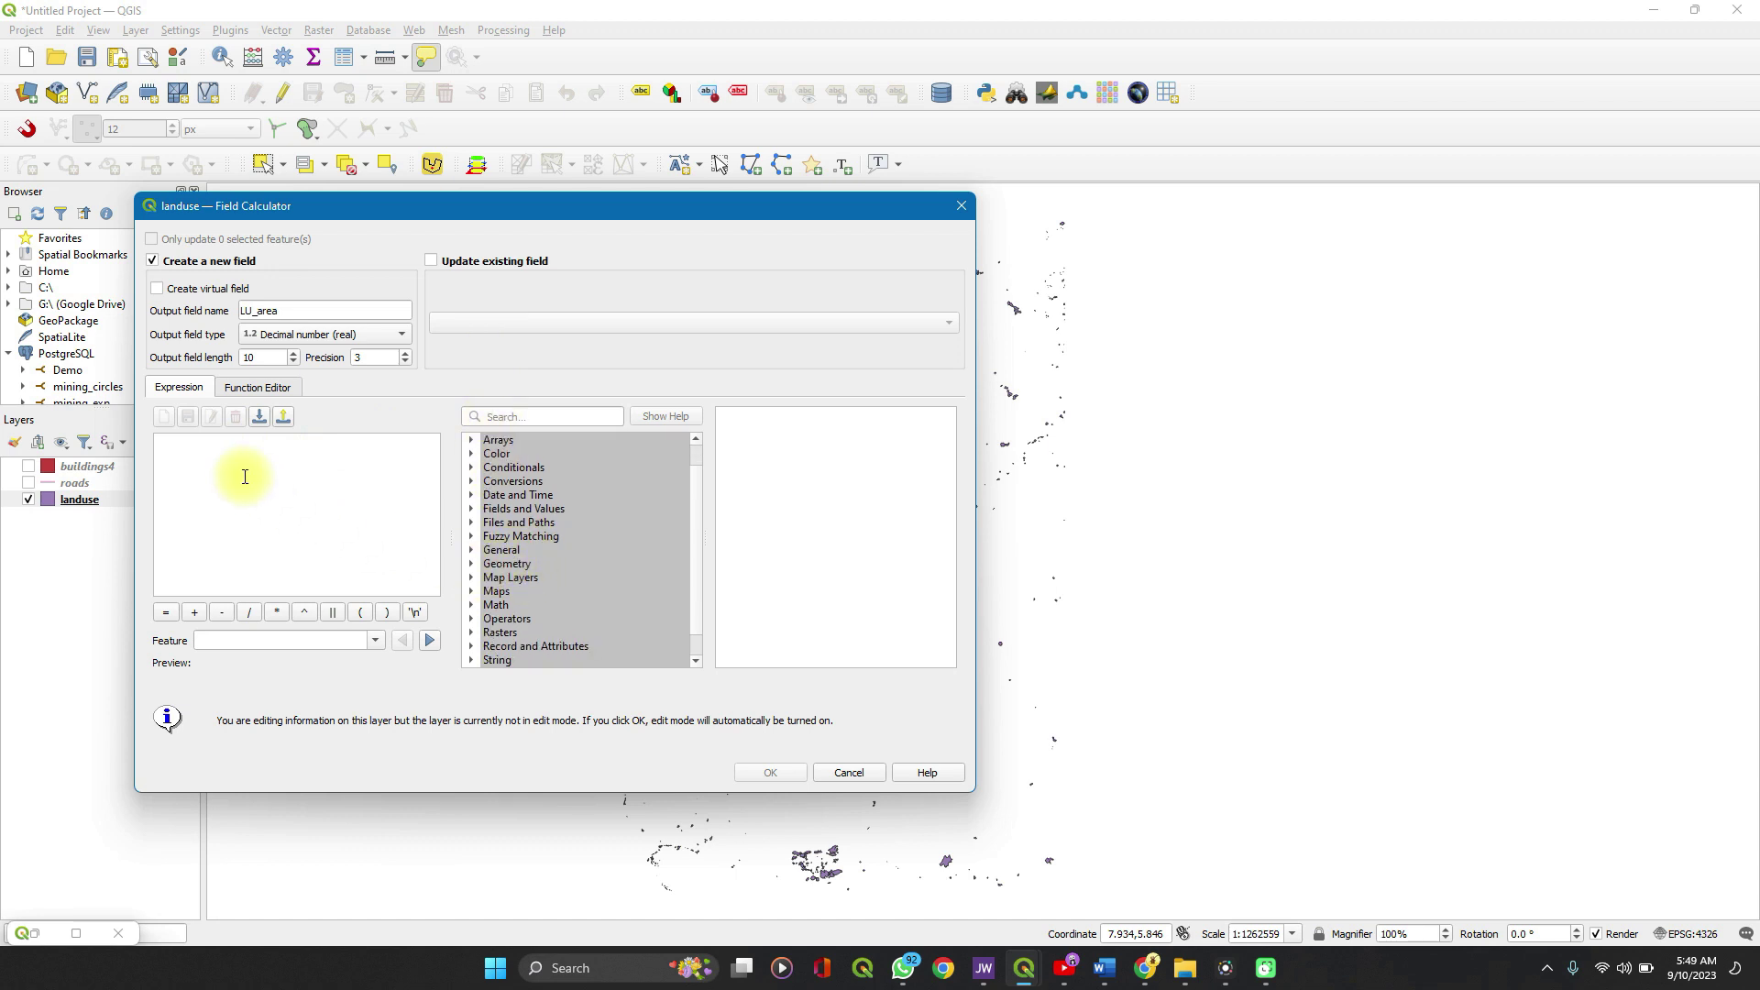
# Fill LU_area with the Geometry function $area and run the calculation
pyautogui.click(218, 464)
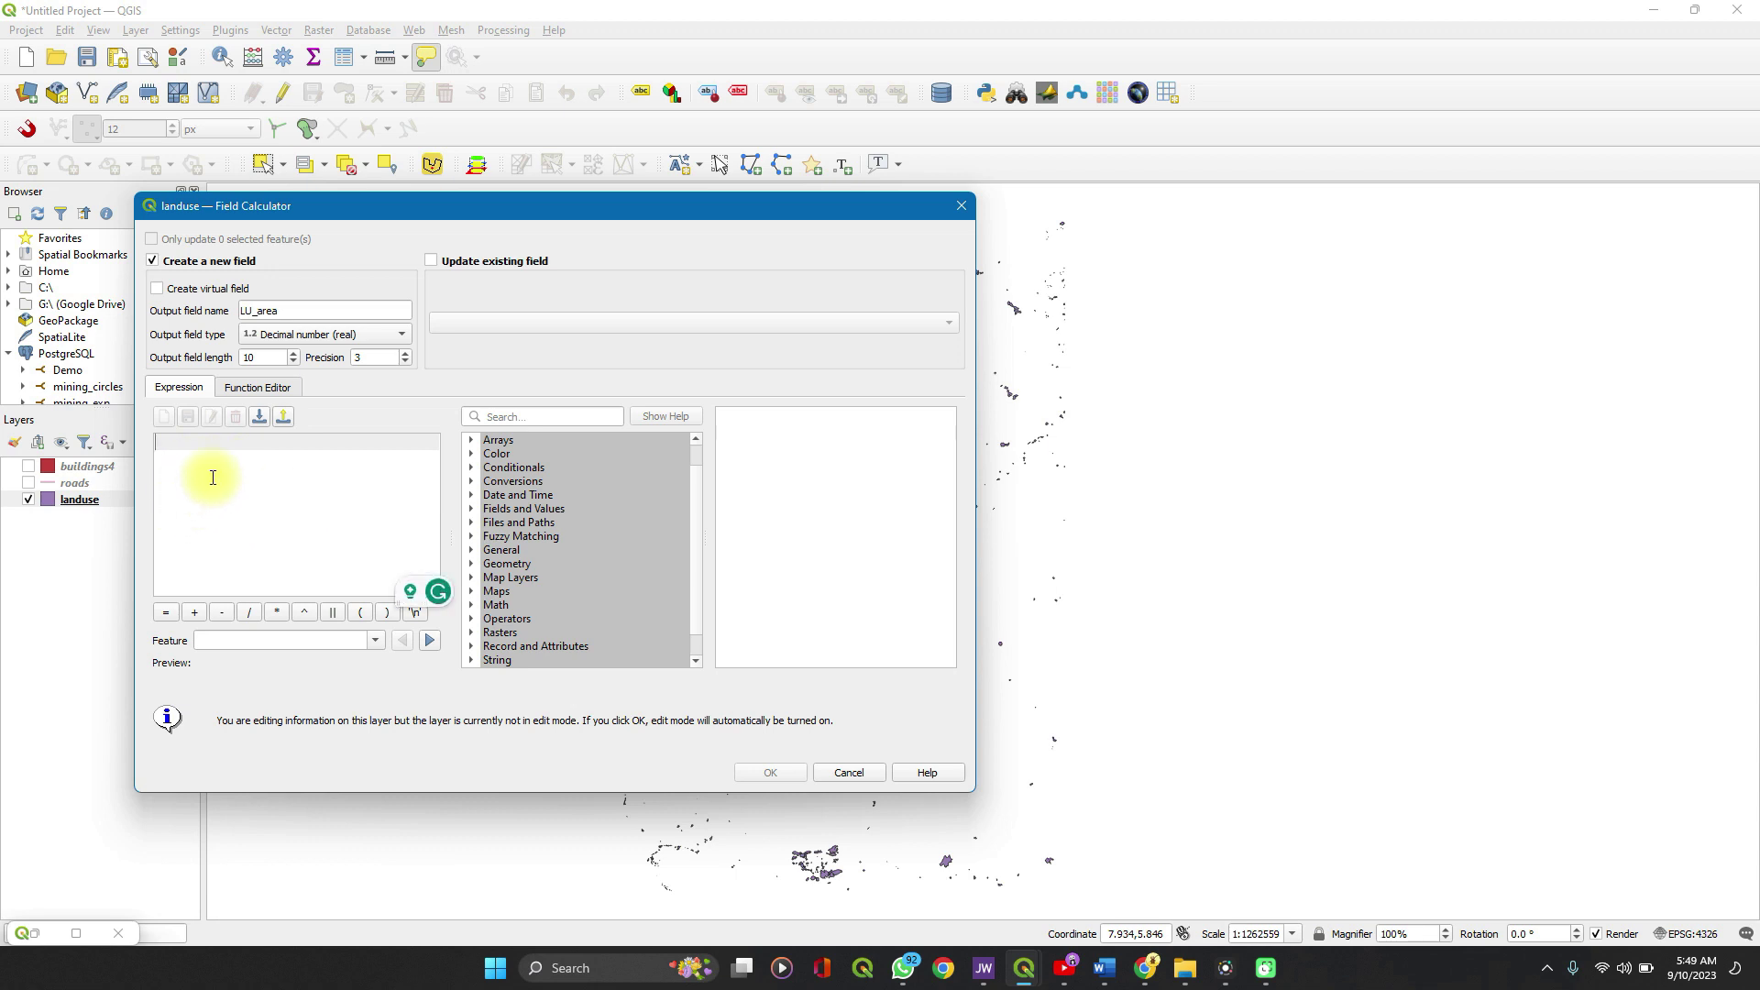
pyautogui.click(473, 563)
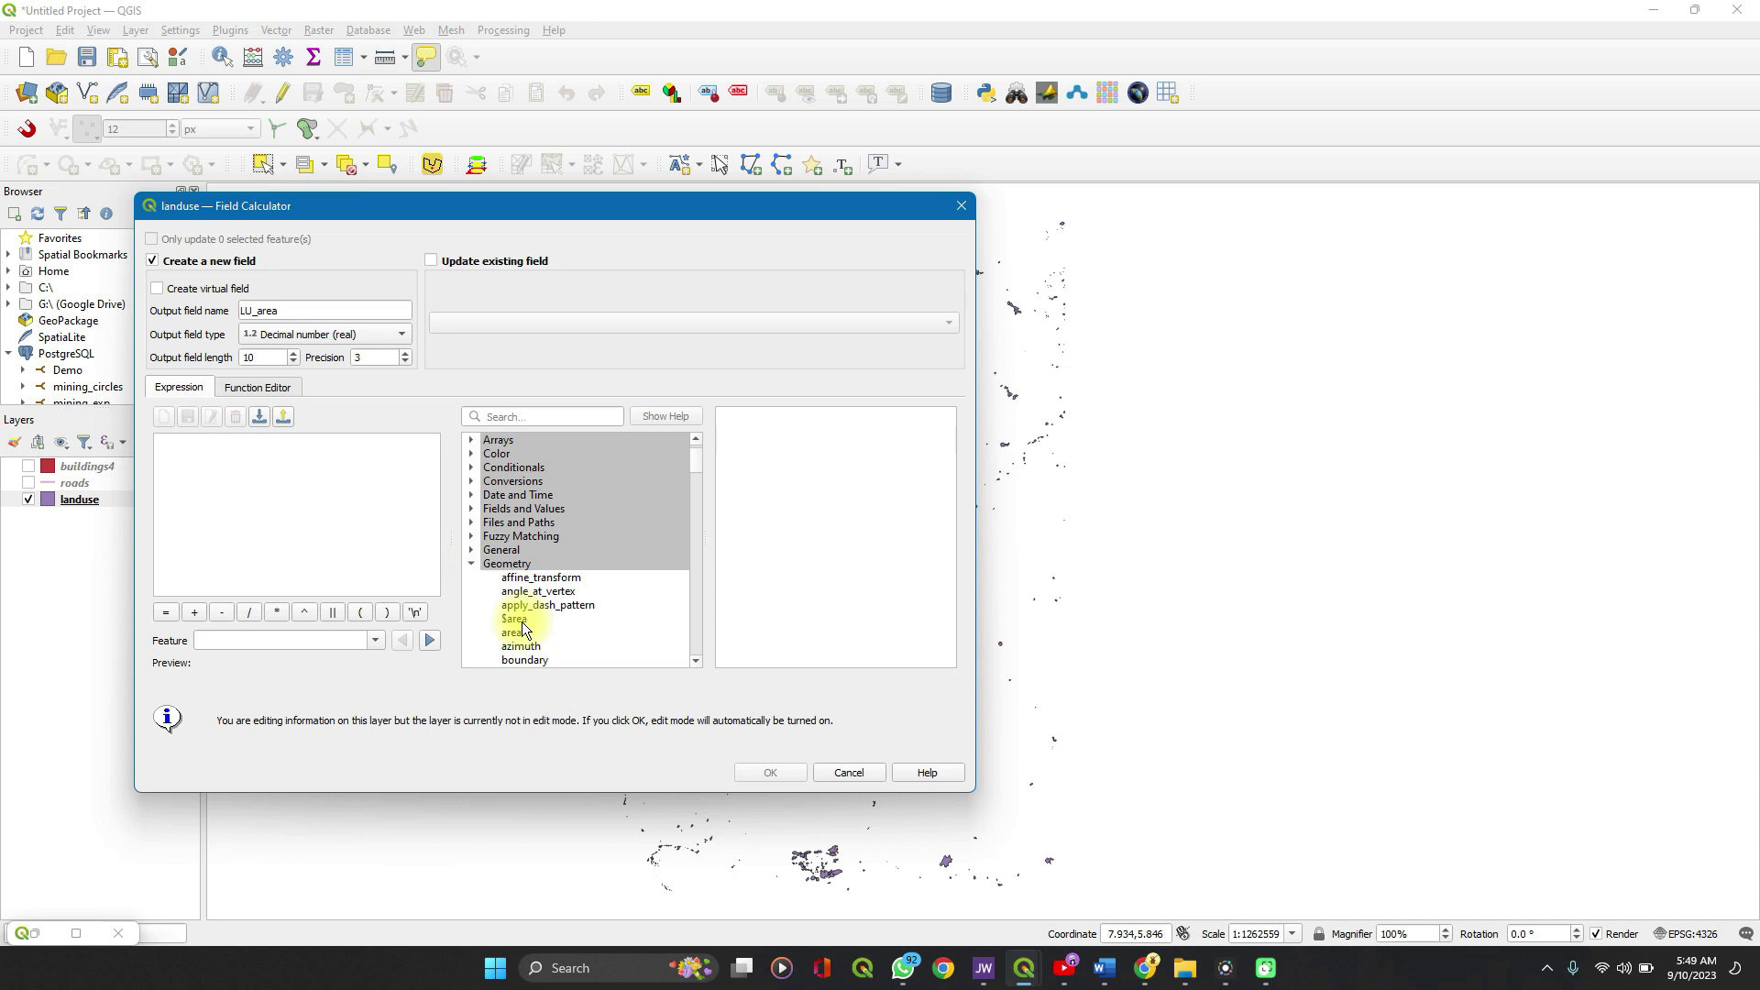
pyautogui.scroll(-1, 521, 622)
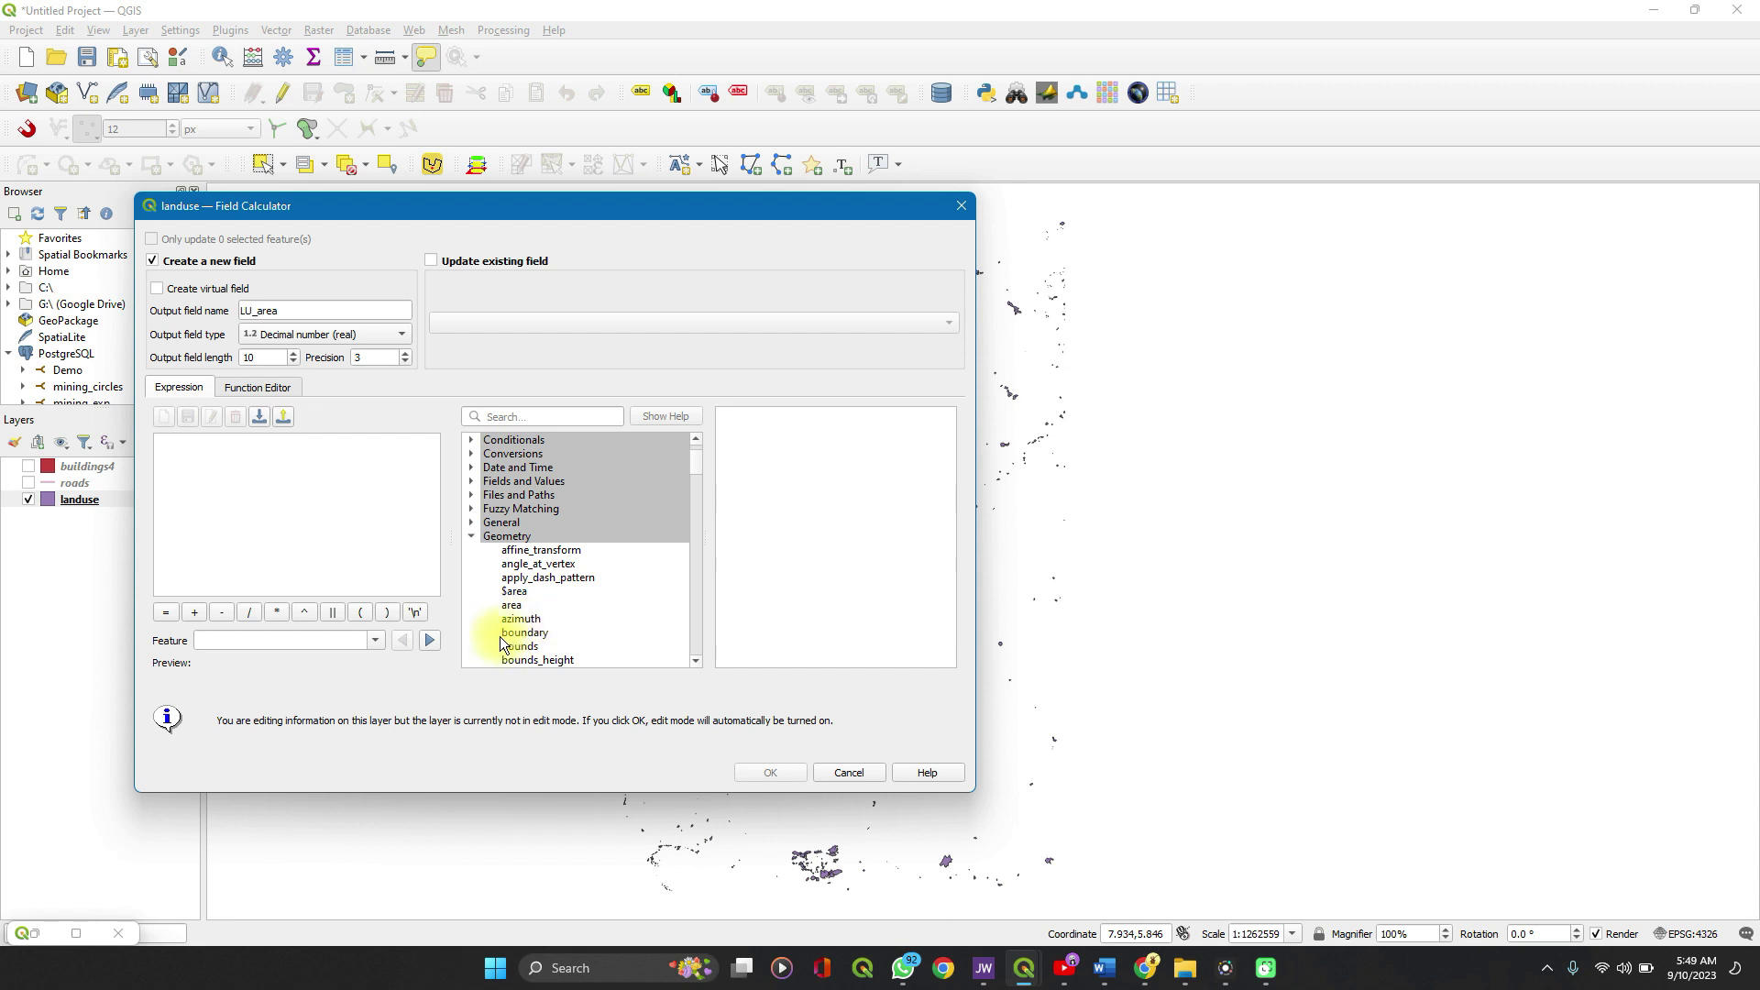
pyautogui.doubleClick(513, 592)
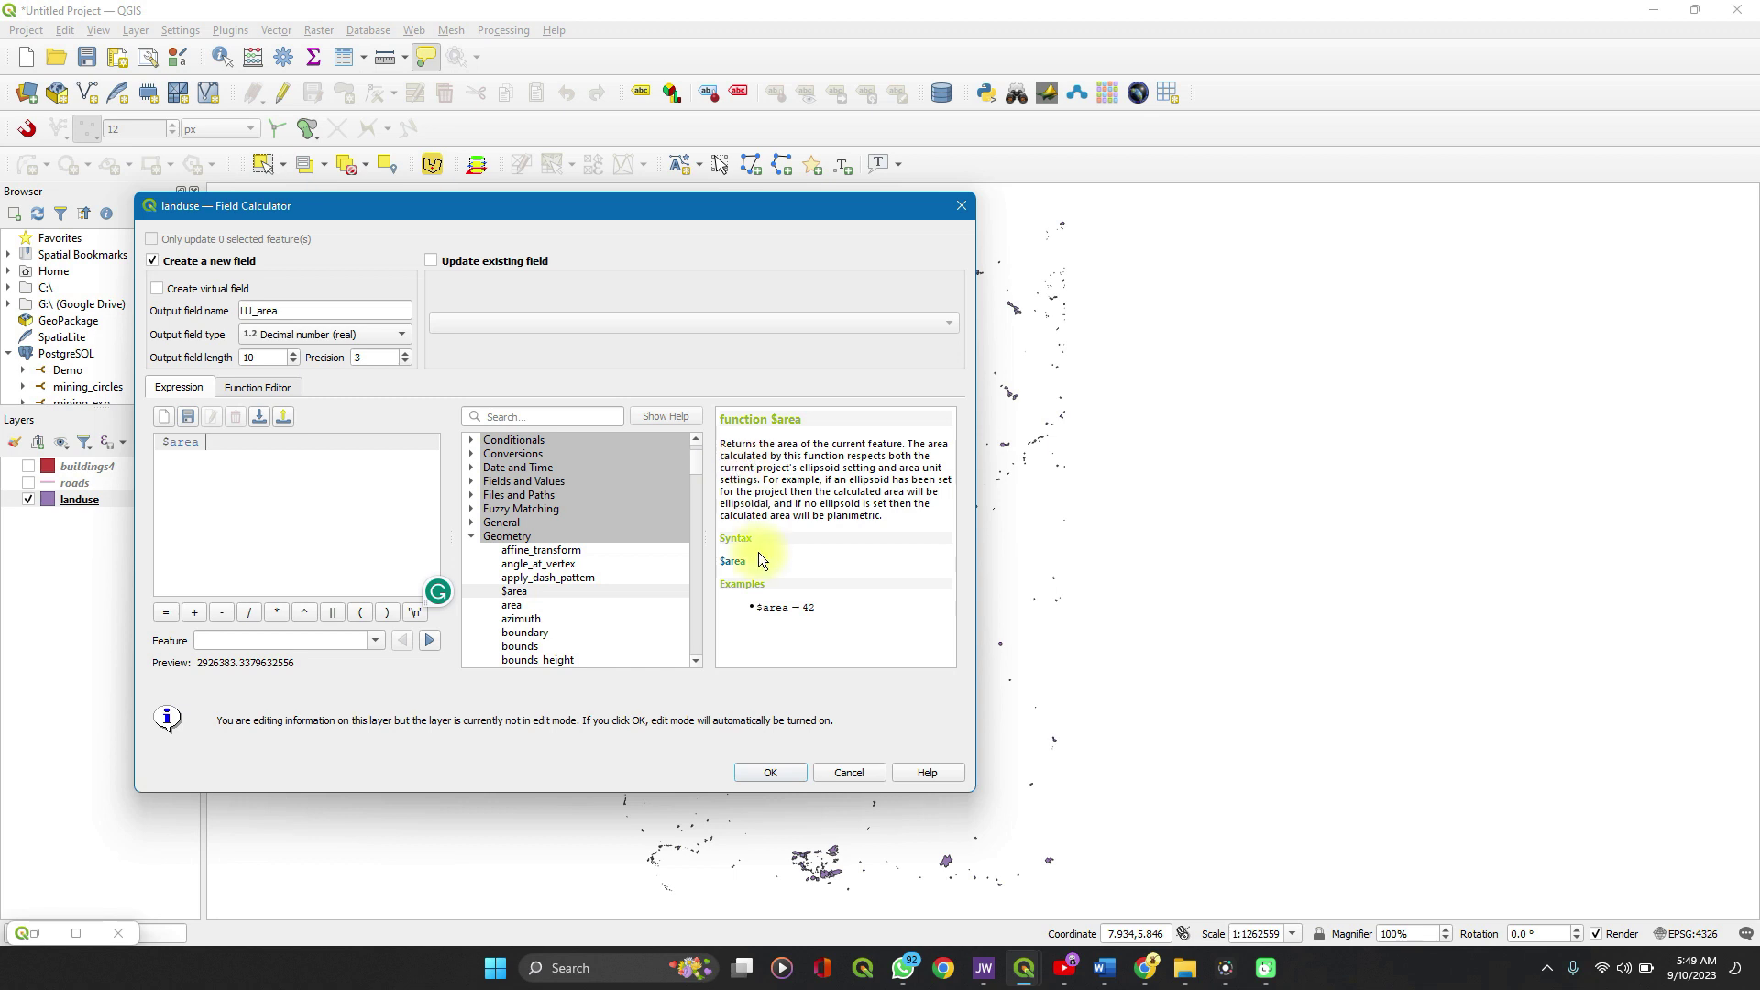
pyautogui.click(775, 772)
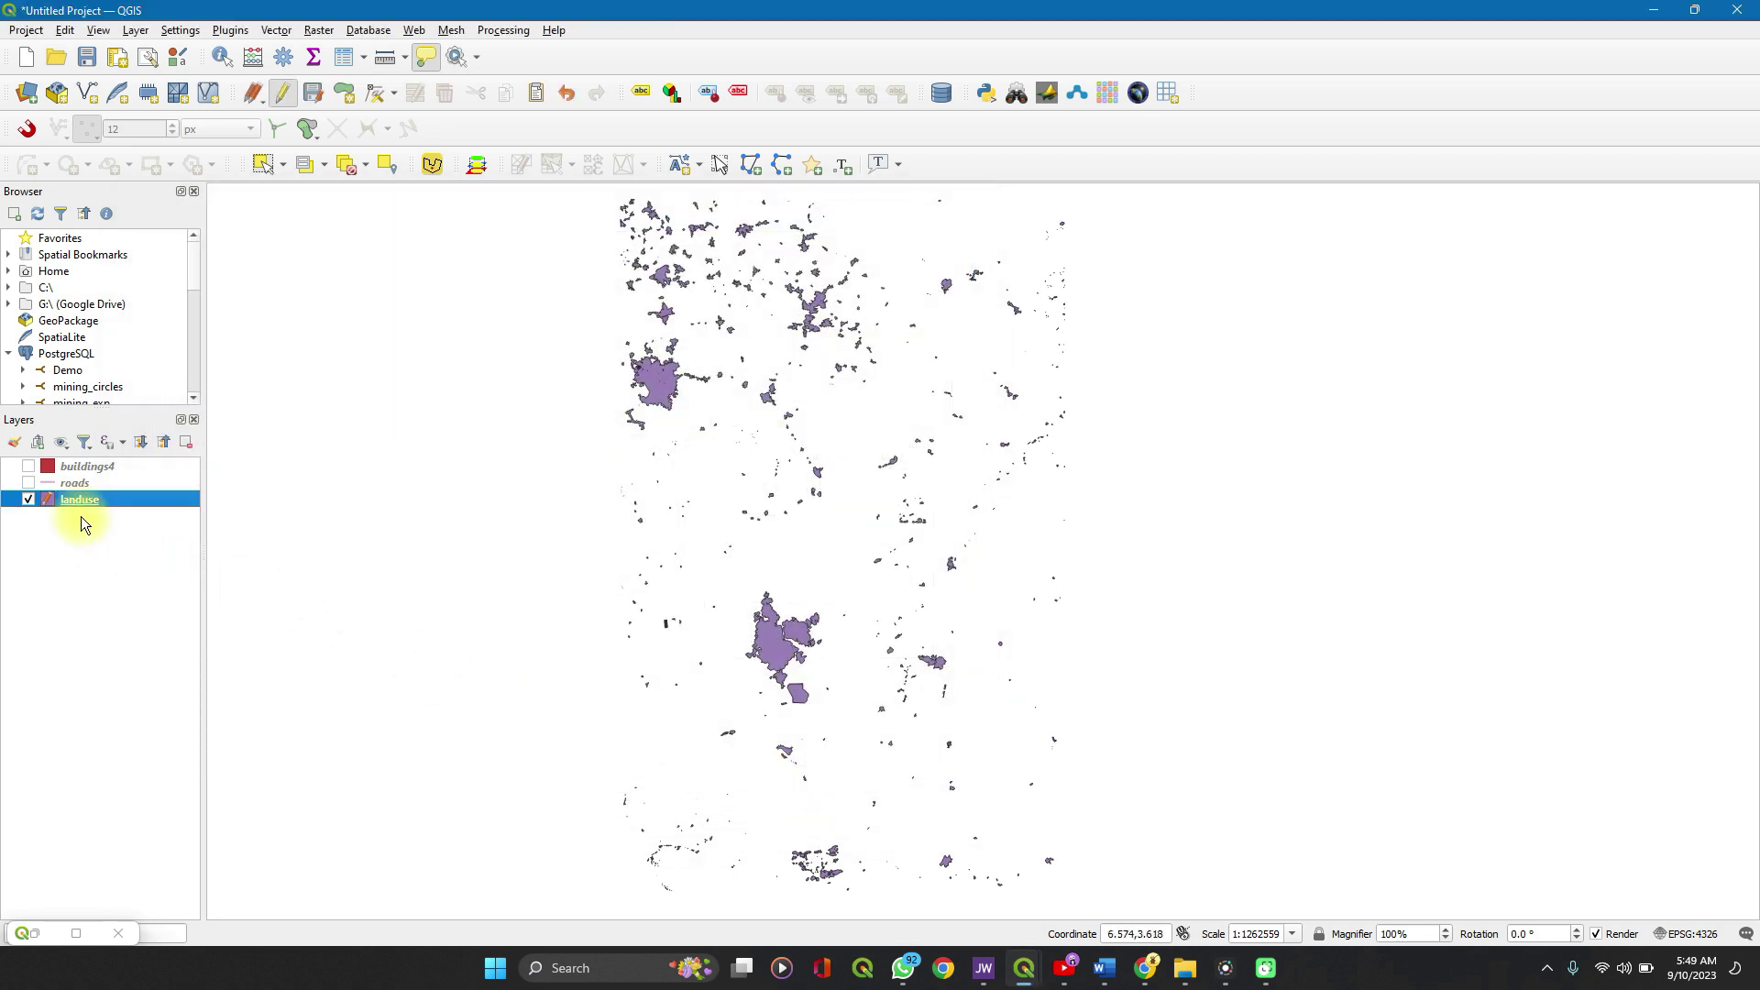
# Check the landuse attribute table, widening LU_area to read values like 2926383.338, then close it
pyautogui.rightClick(74, 496)
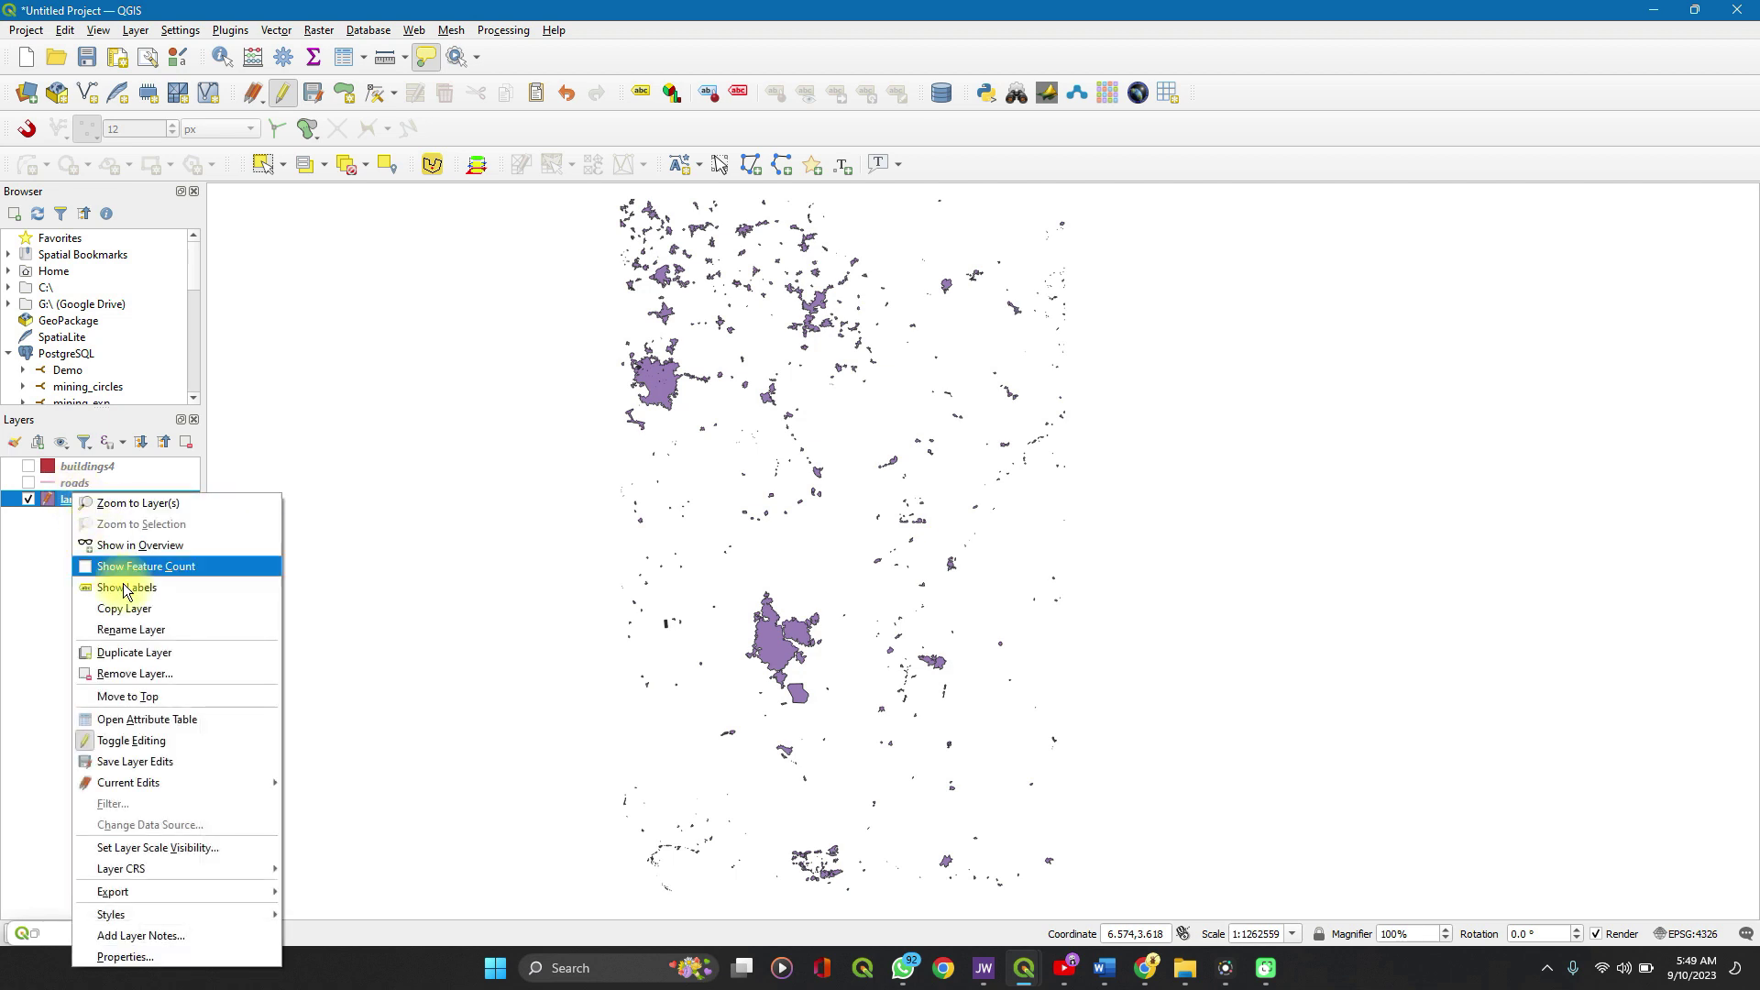
pyautogui.click(134, 717)
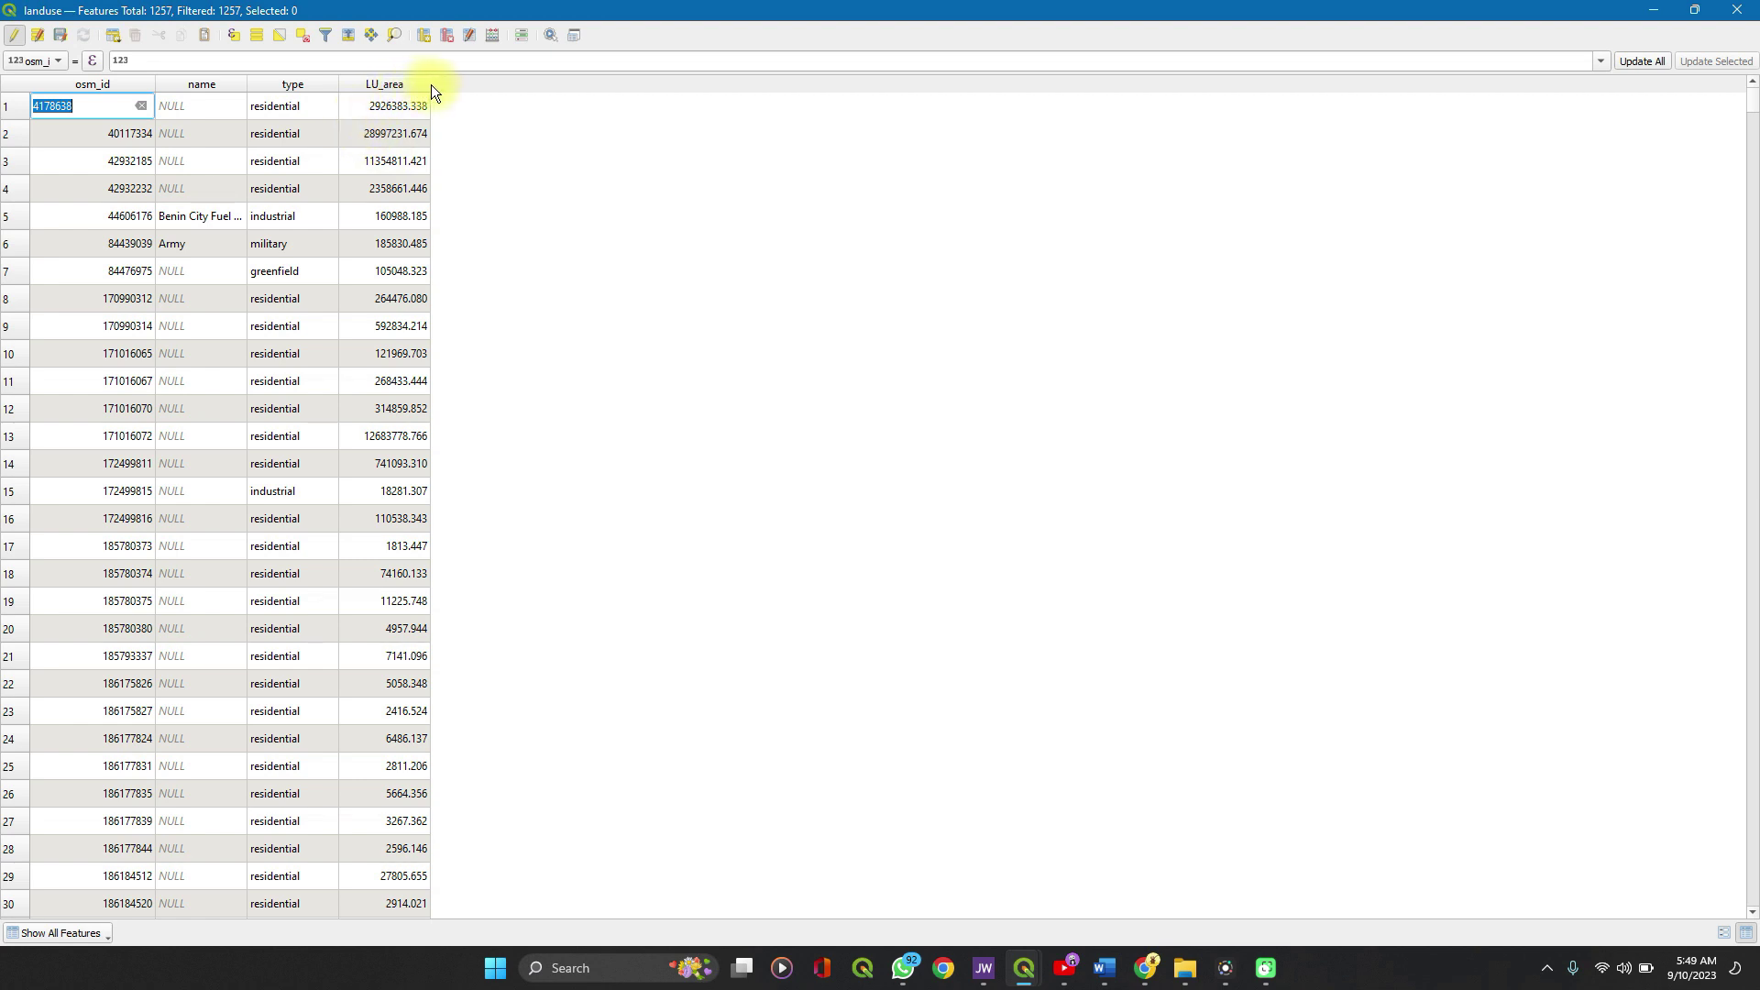
pyautogui.moveTo(430, 83); pyautogui.dragTo(468, 83)
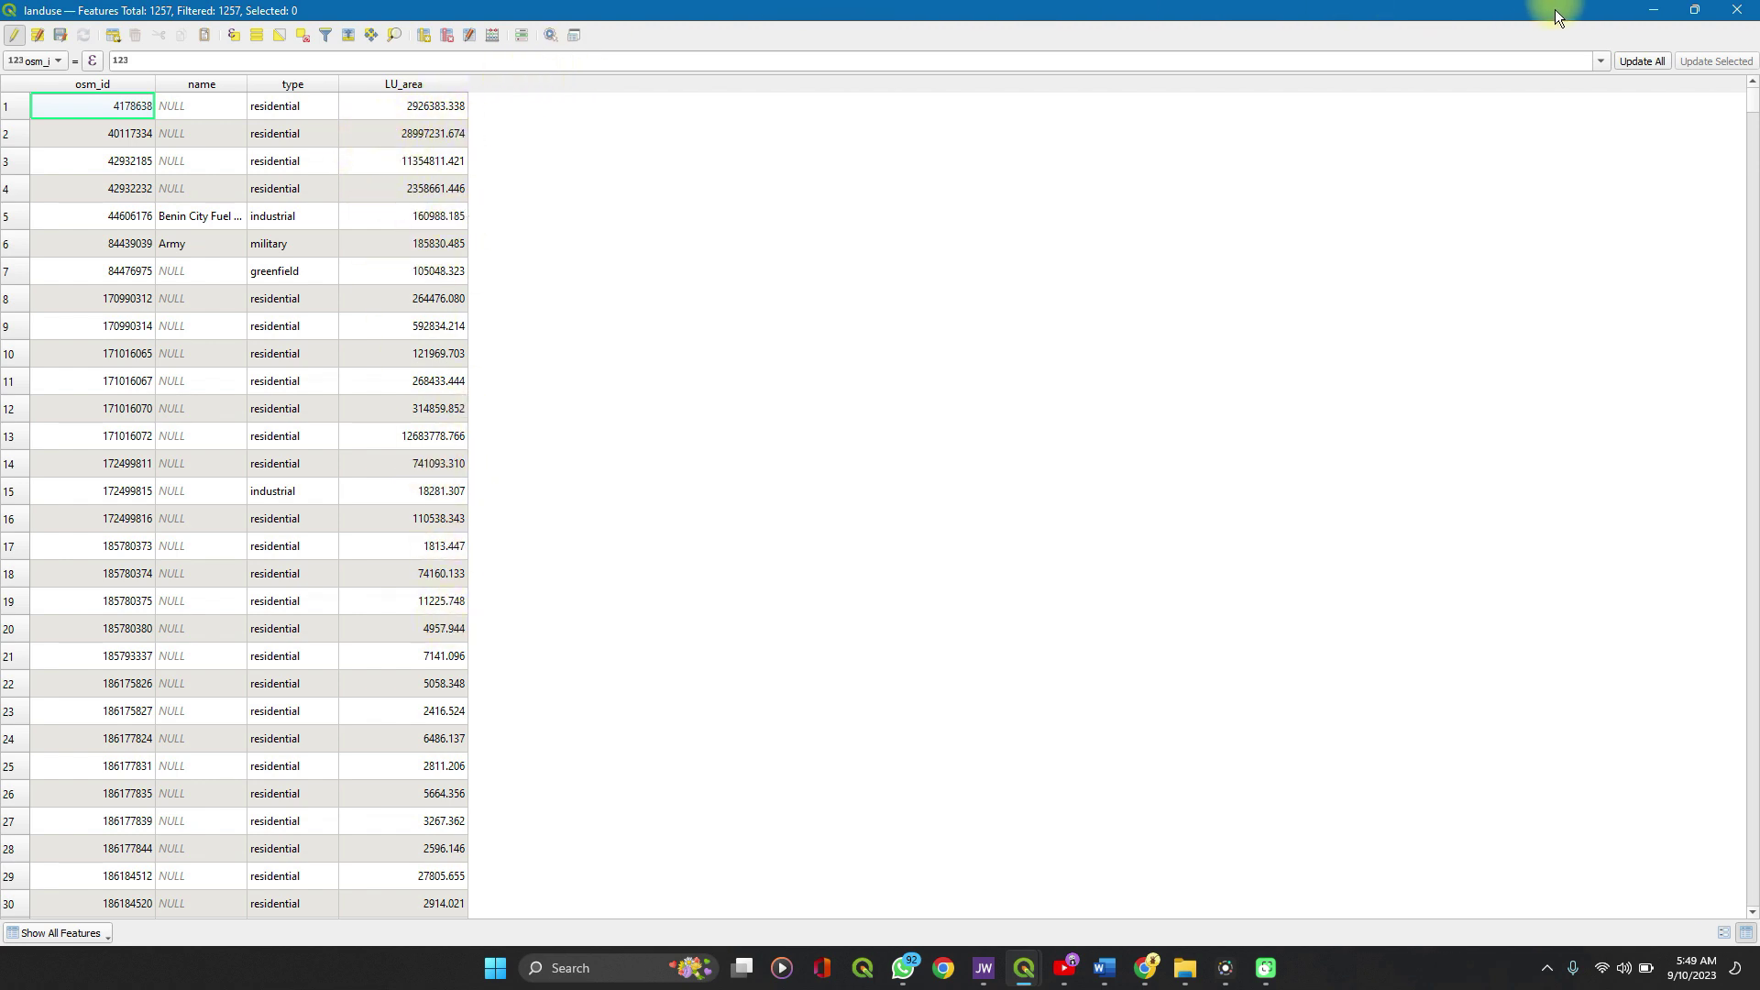
pyautogui.click(1753, 15)
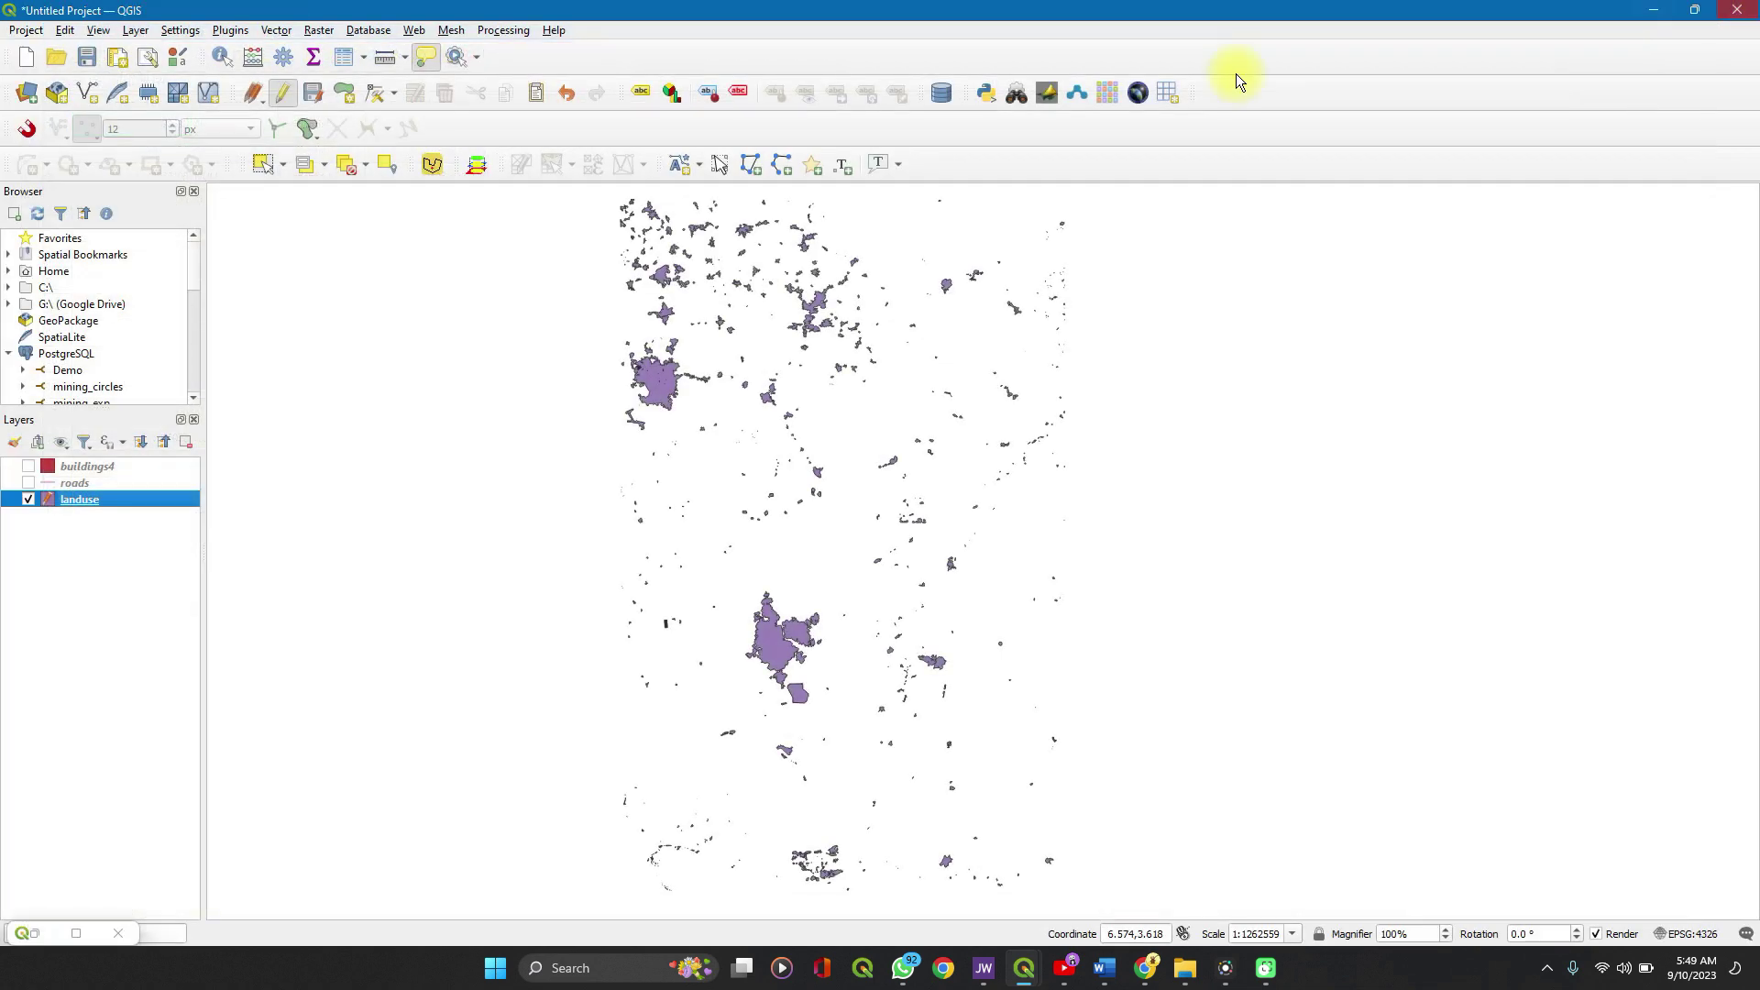
# Hide the landuse layer, show roads, and make roads the current layer
pyautogui.click(28, 499)
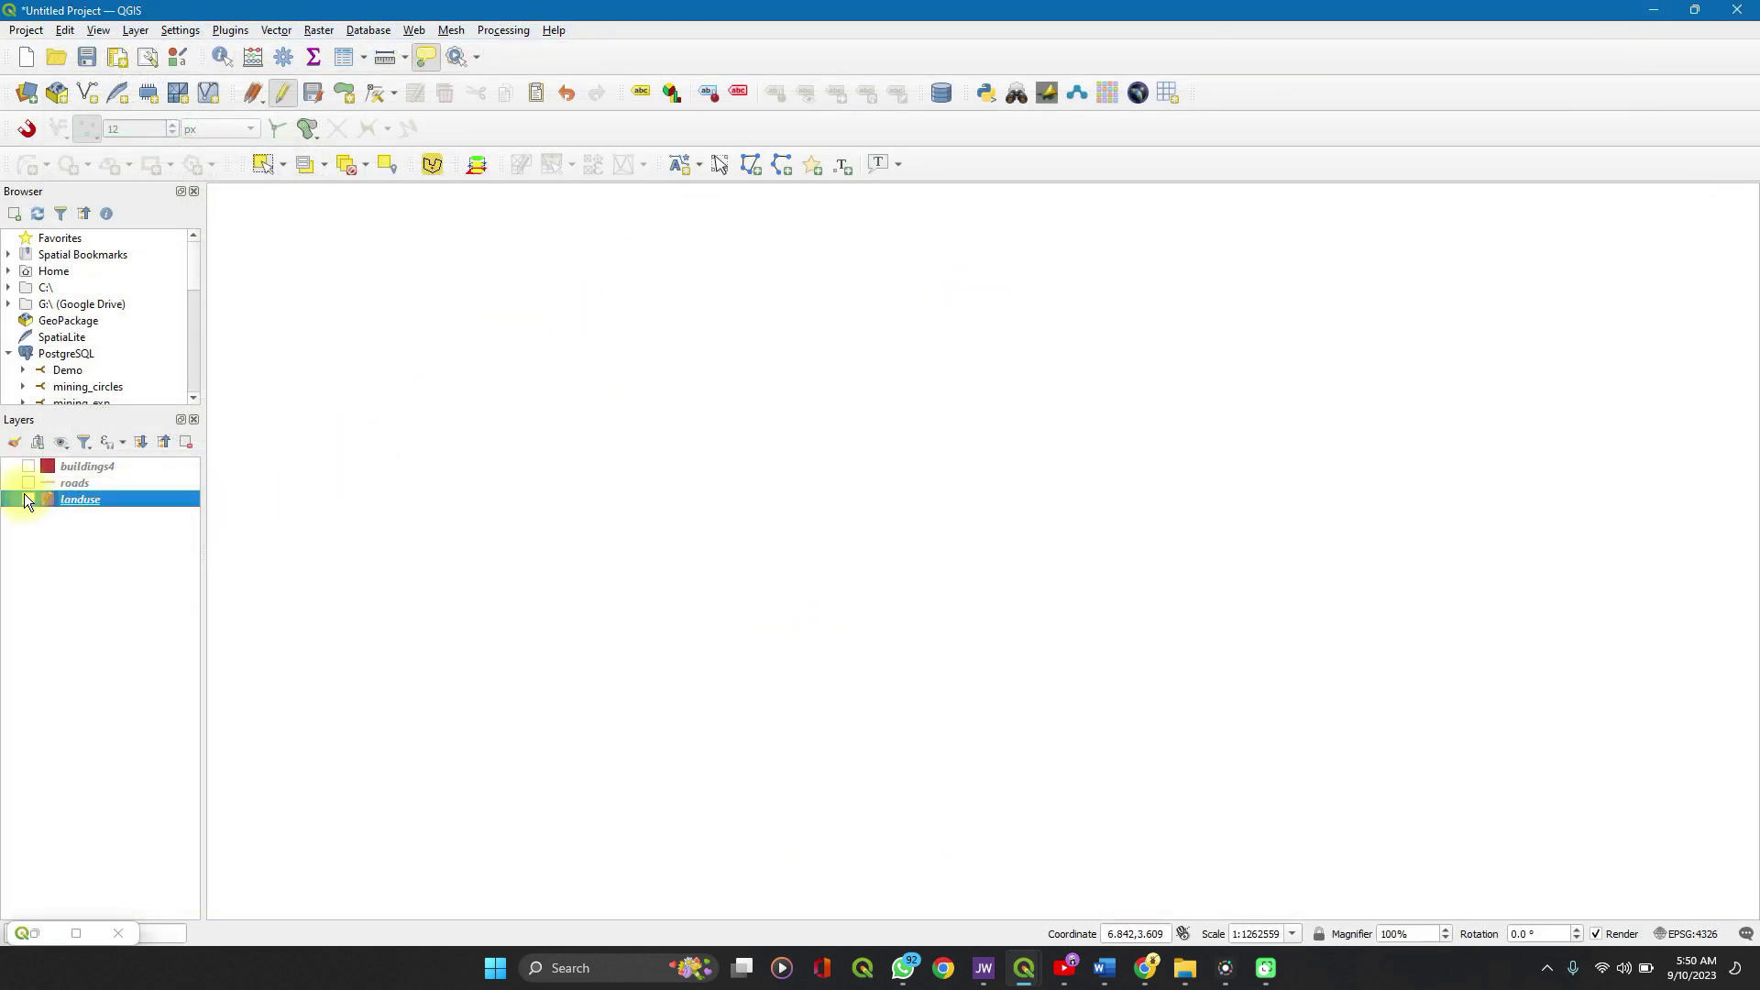
pyautogui.click(27, 483)
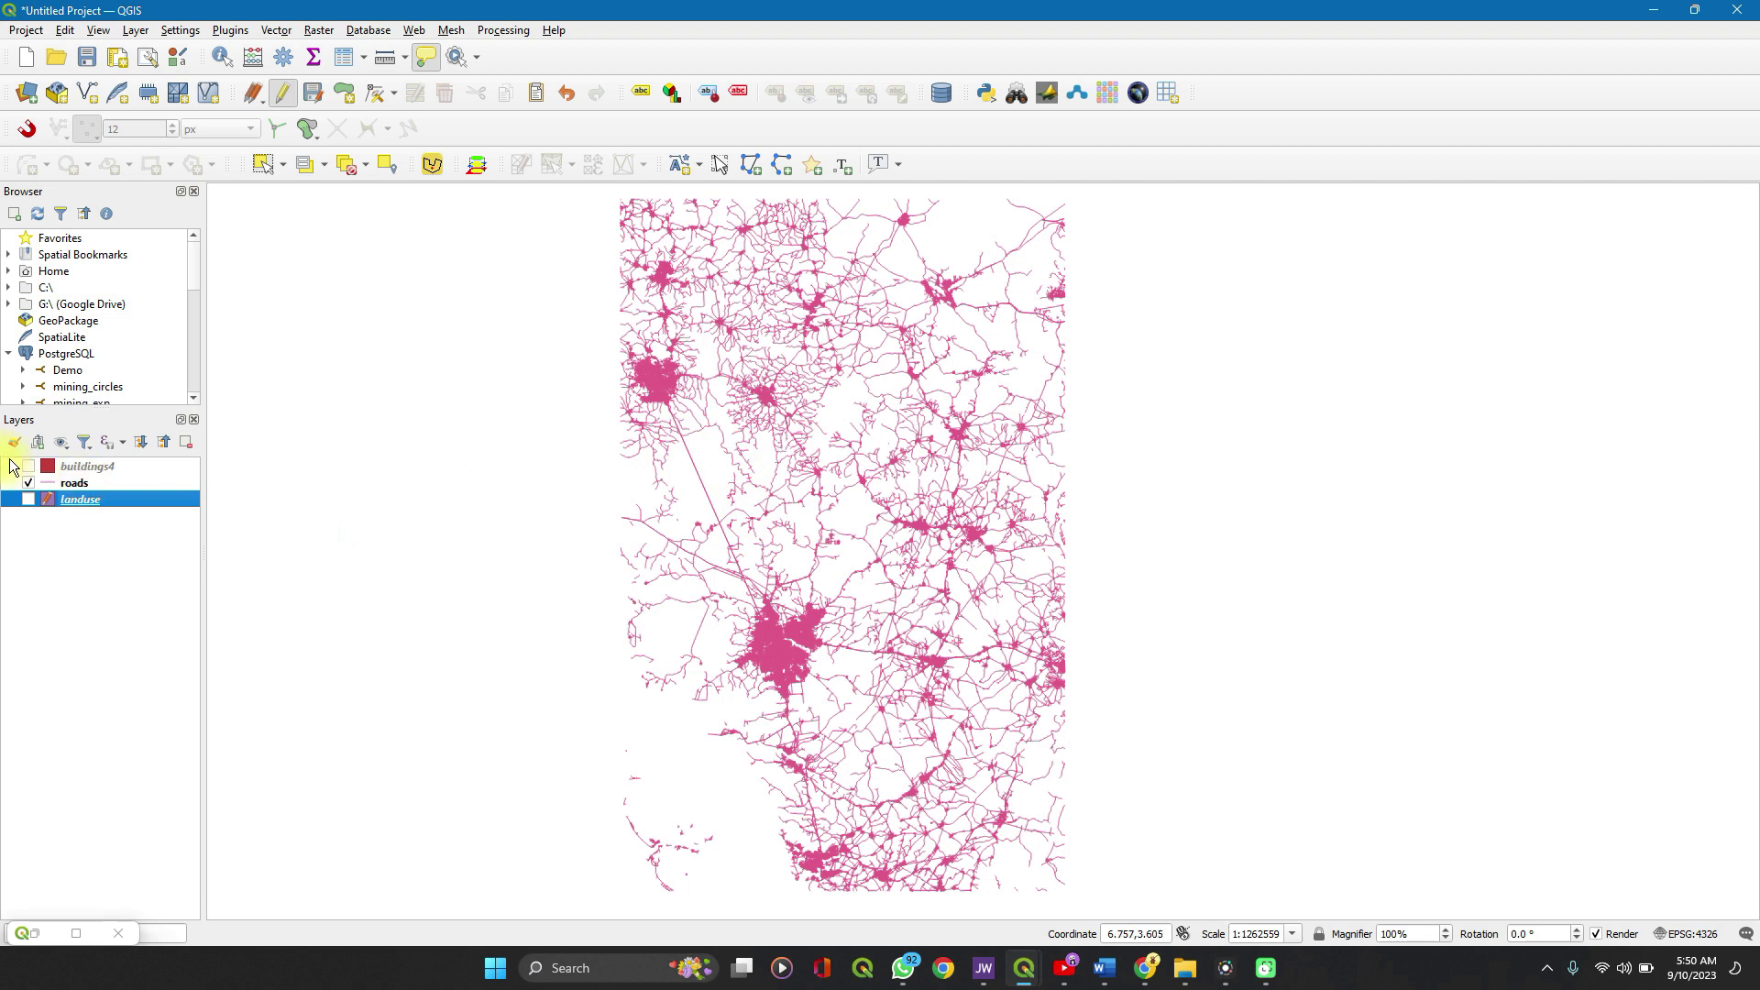
pyautogui.click(74, 486)
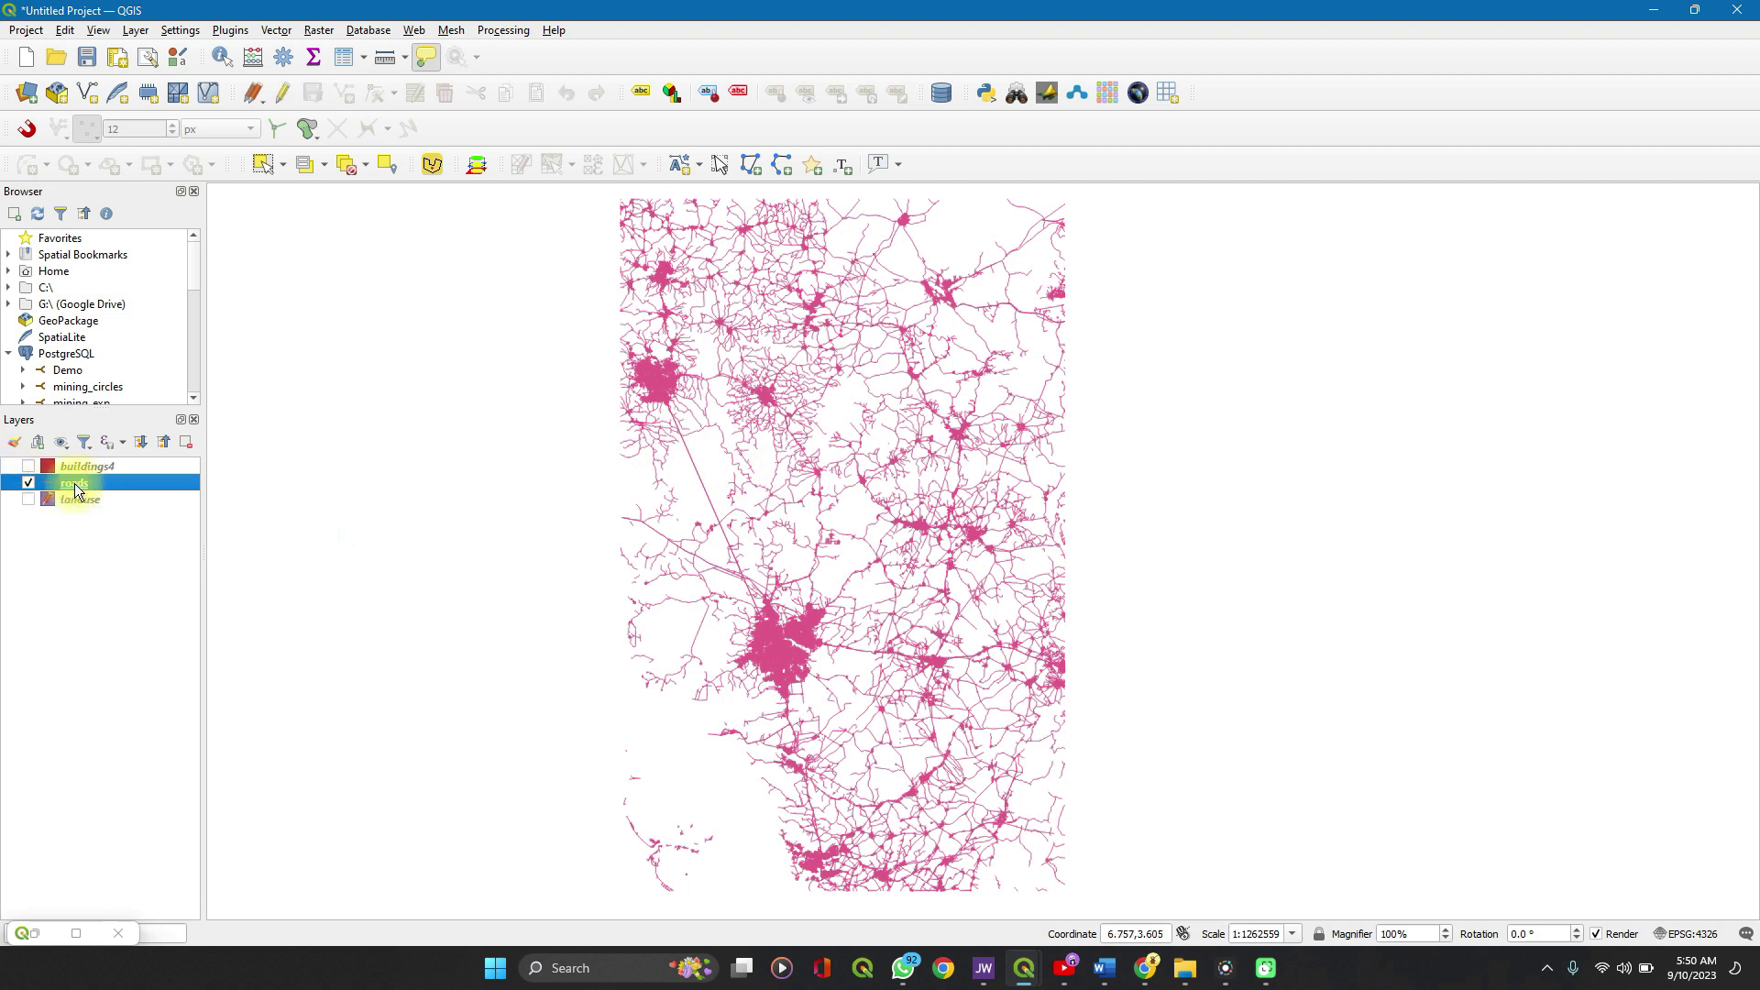
pyautogui.click(254, 57)
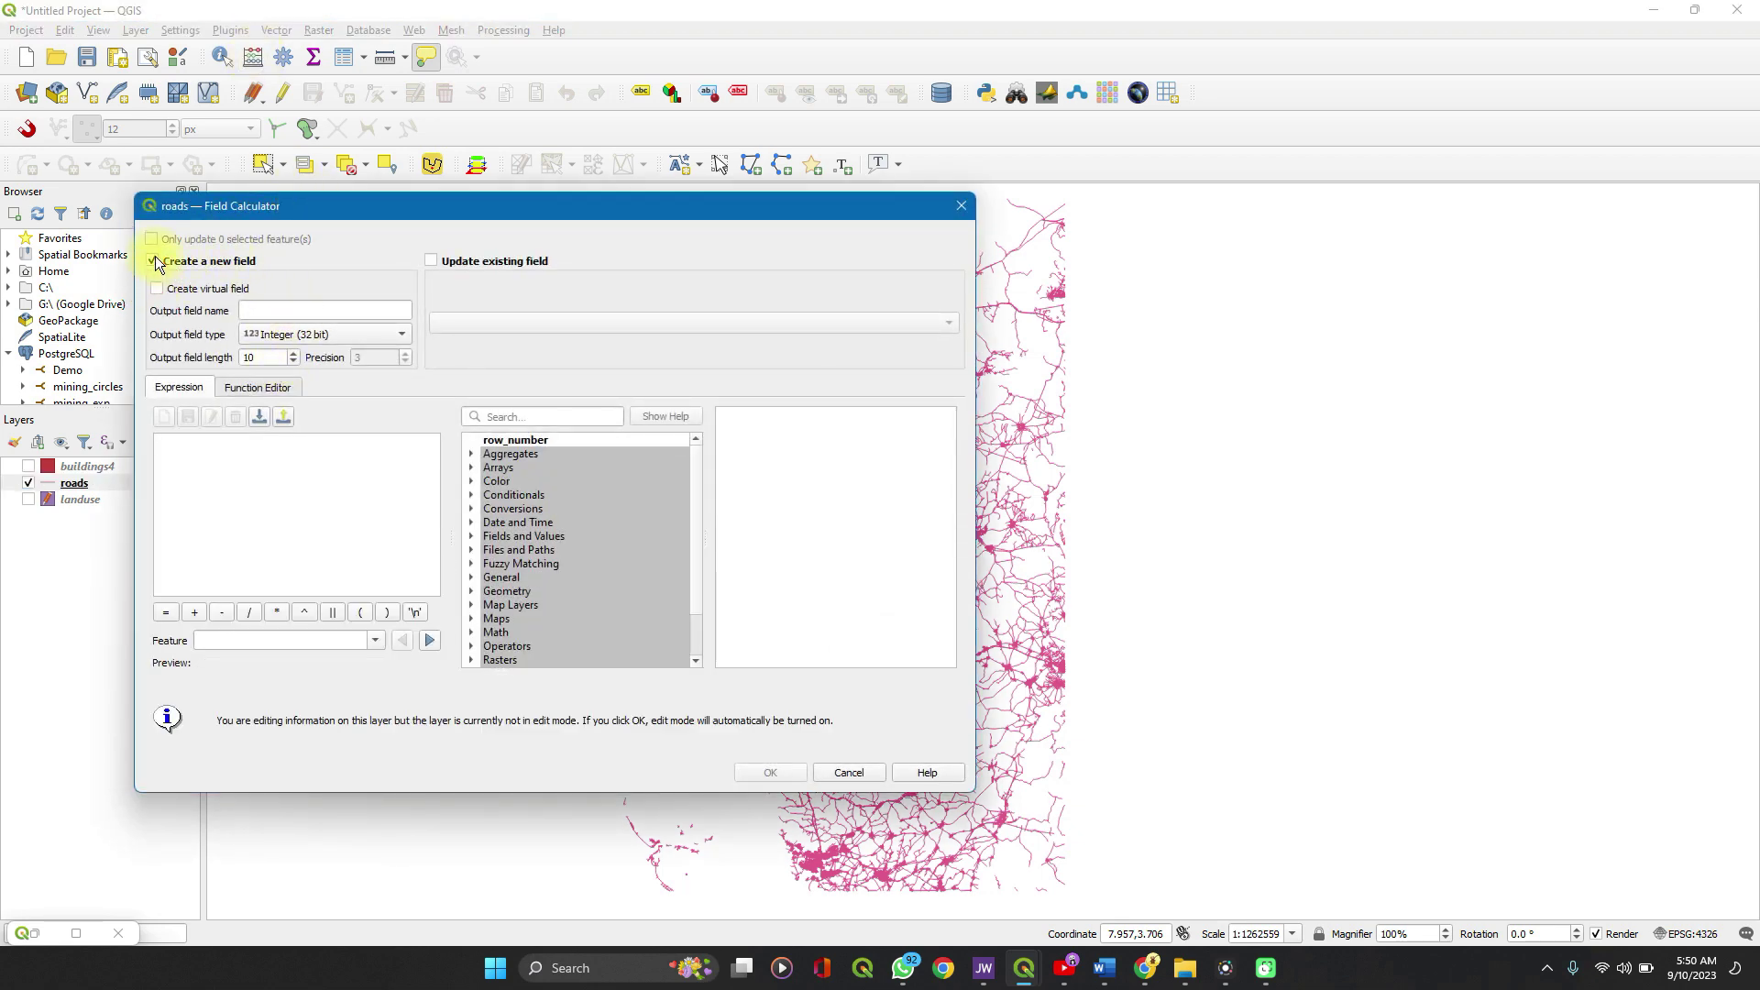
# Name the new roads field 'length' with type Decimal number (real), precision 3
pyautogui.click(267, 309)
pyautogui.write('length')
pyautogui.click(266, 341)
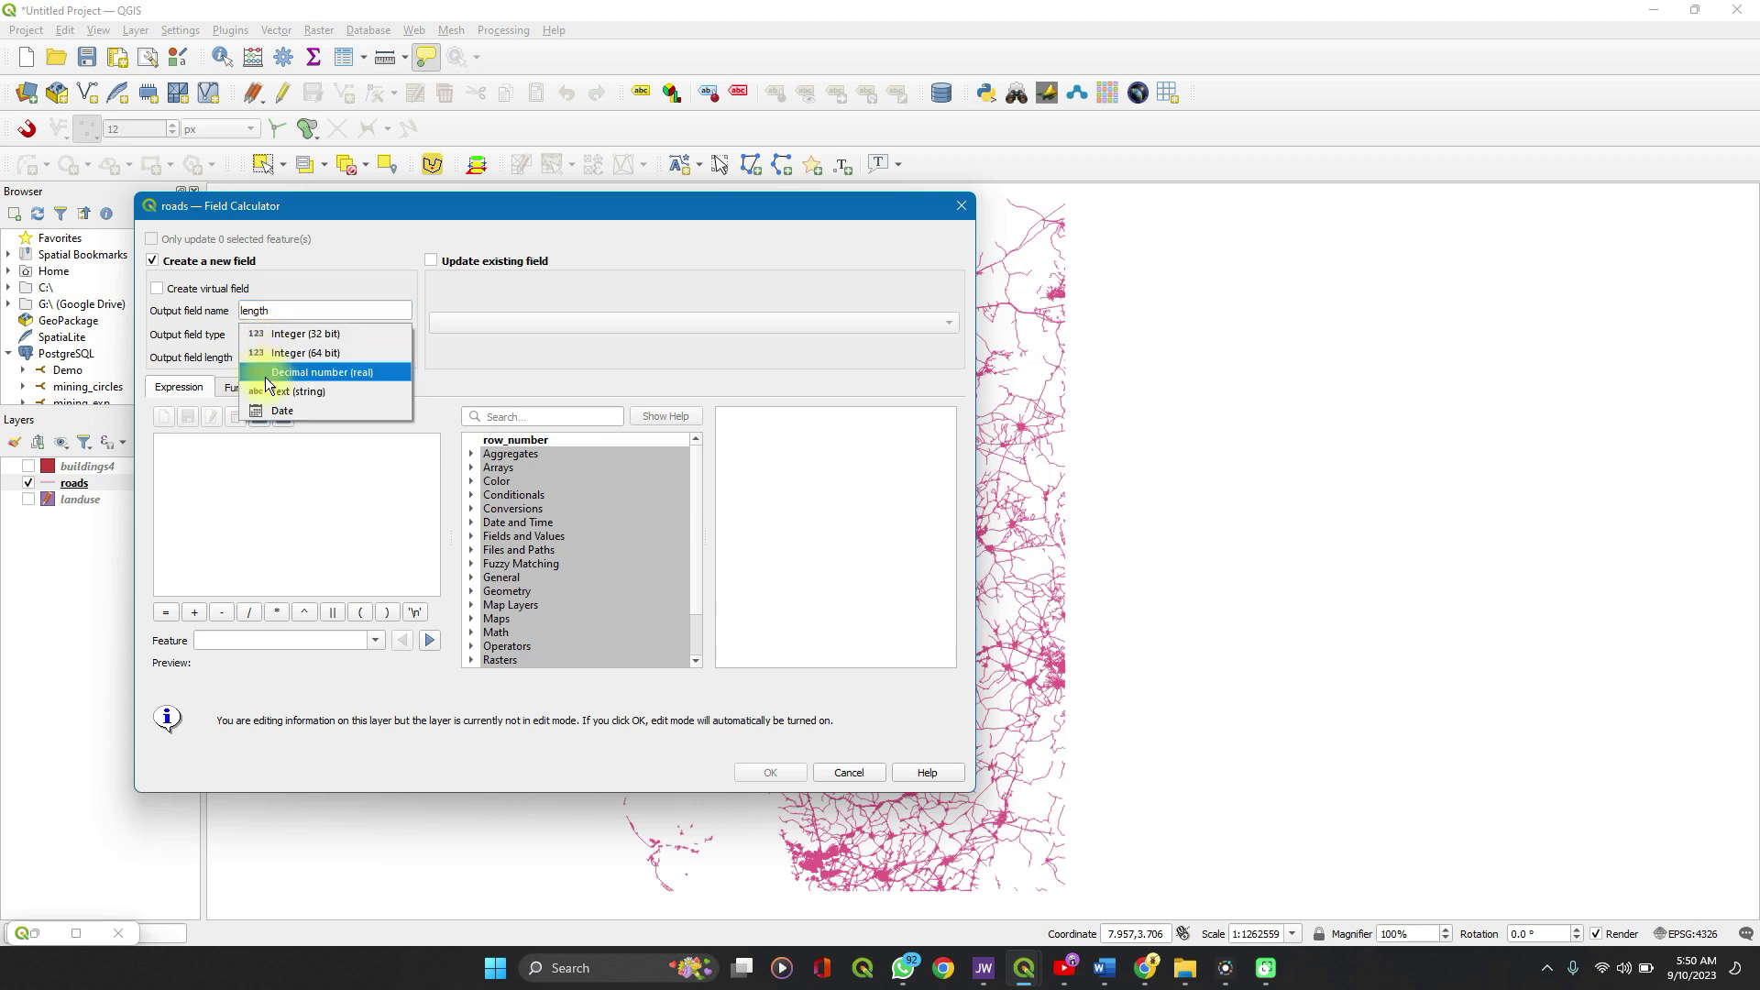
pyautogui.click(265, 374)
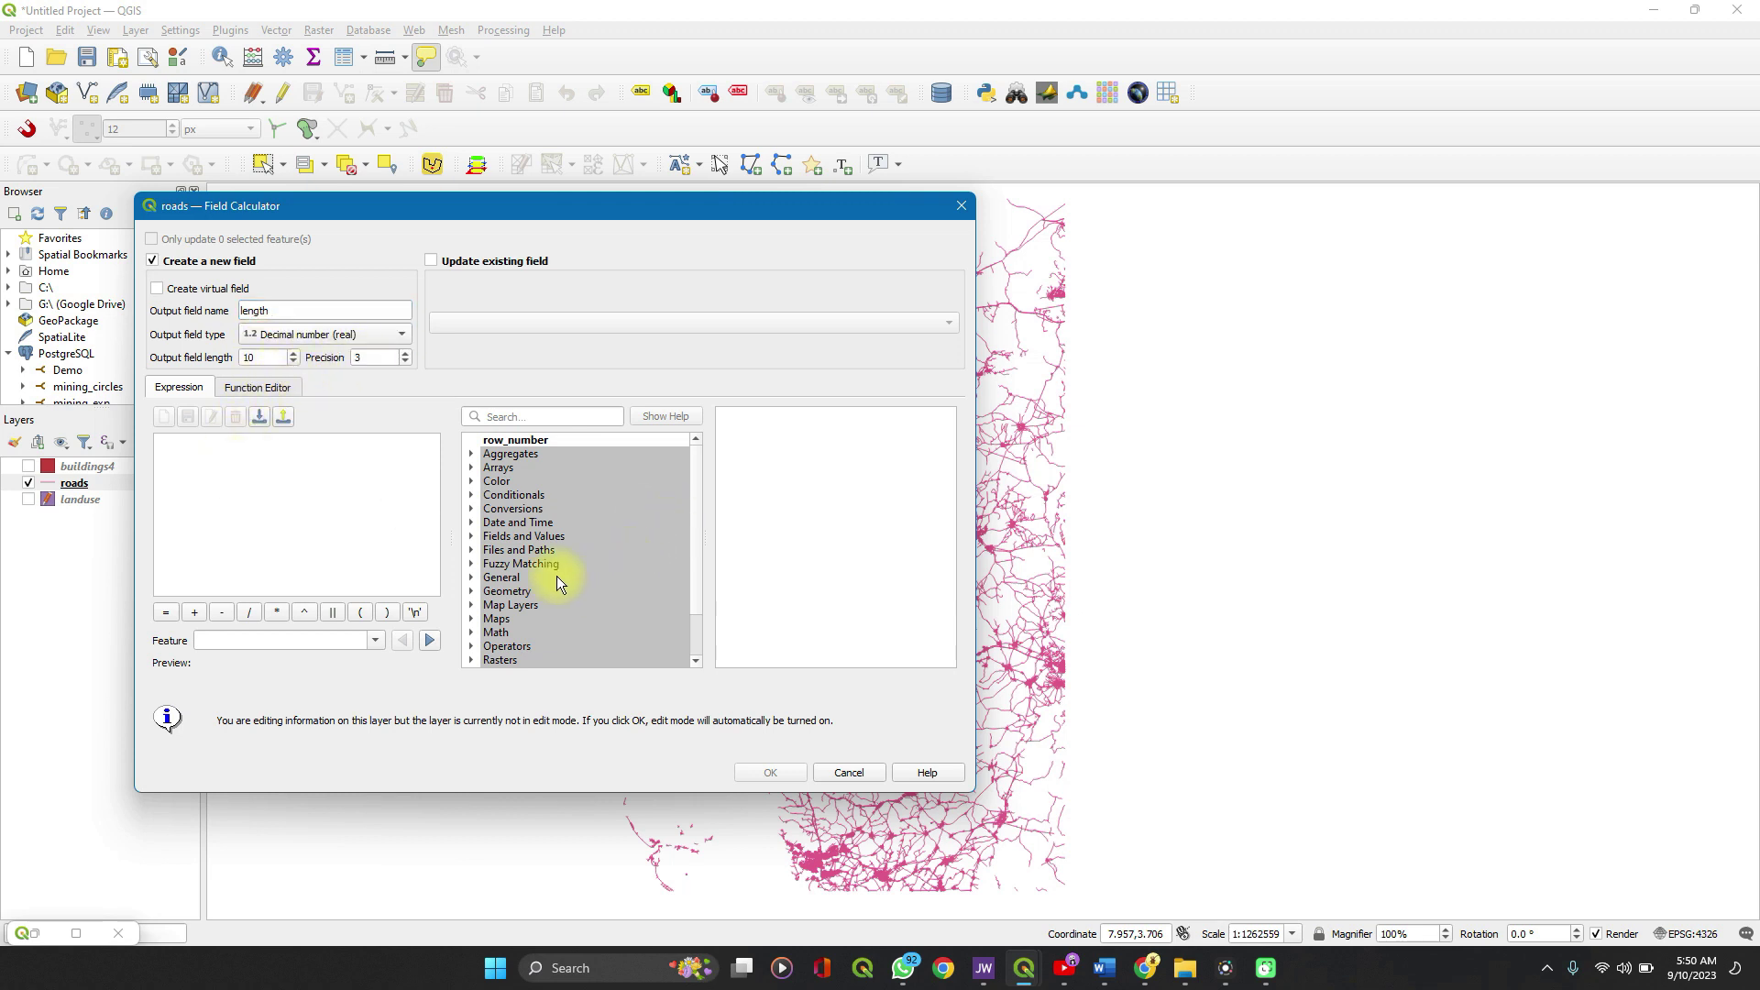
# Set the expression to the Geometry function $length and run the calculation
pyautogui.click(473, 591)
pyautogui.scroll(-1, 528, 629)
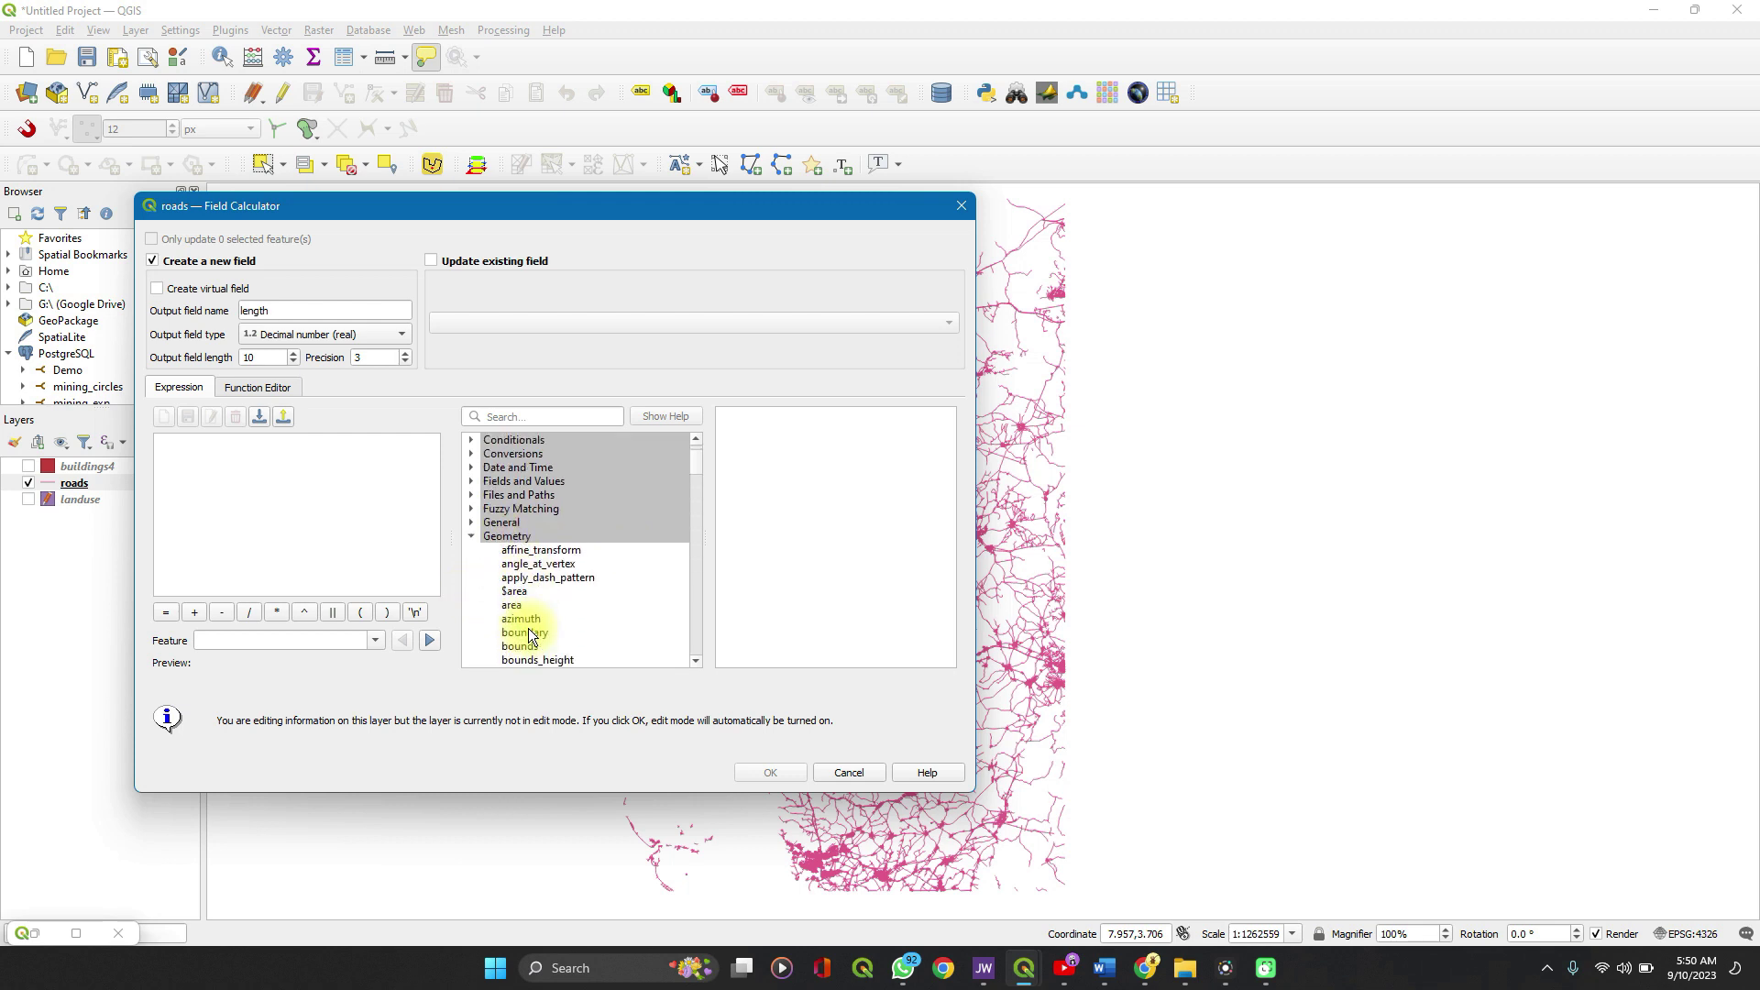
pyautogui.scroll(-12, 528, 628)
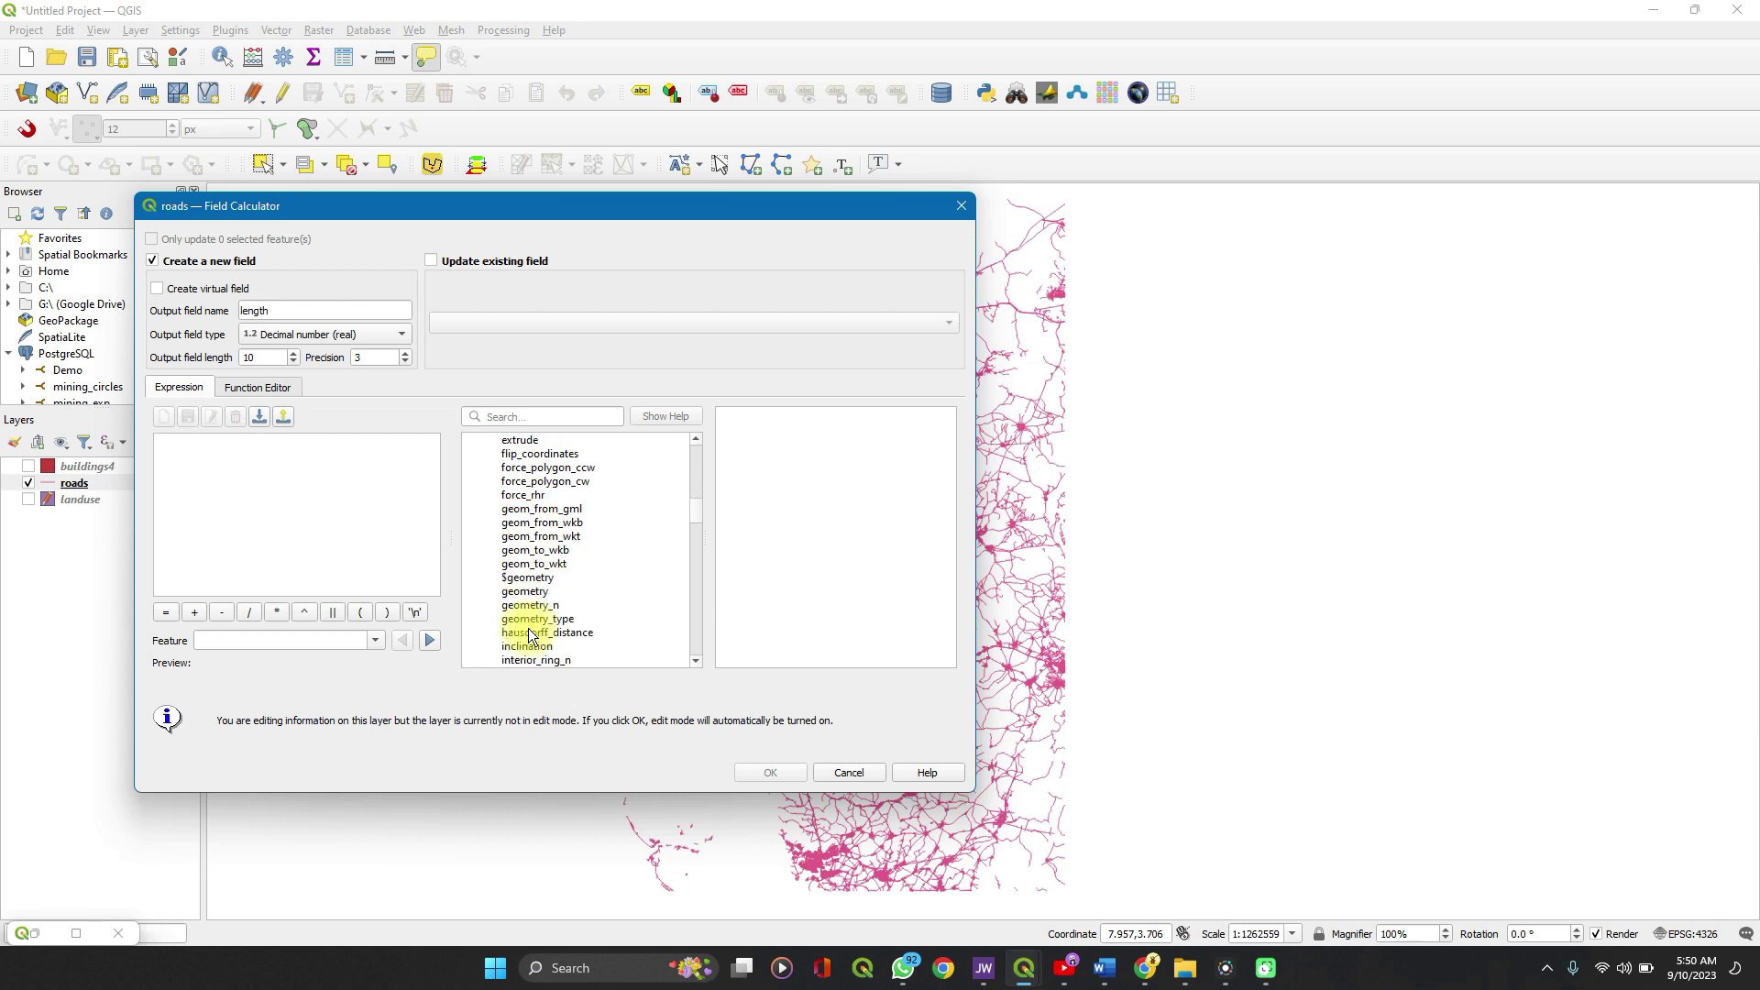
pyautogui.scroll(-7, 528, 629)
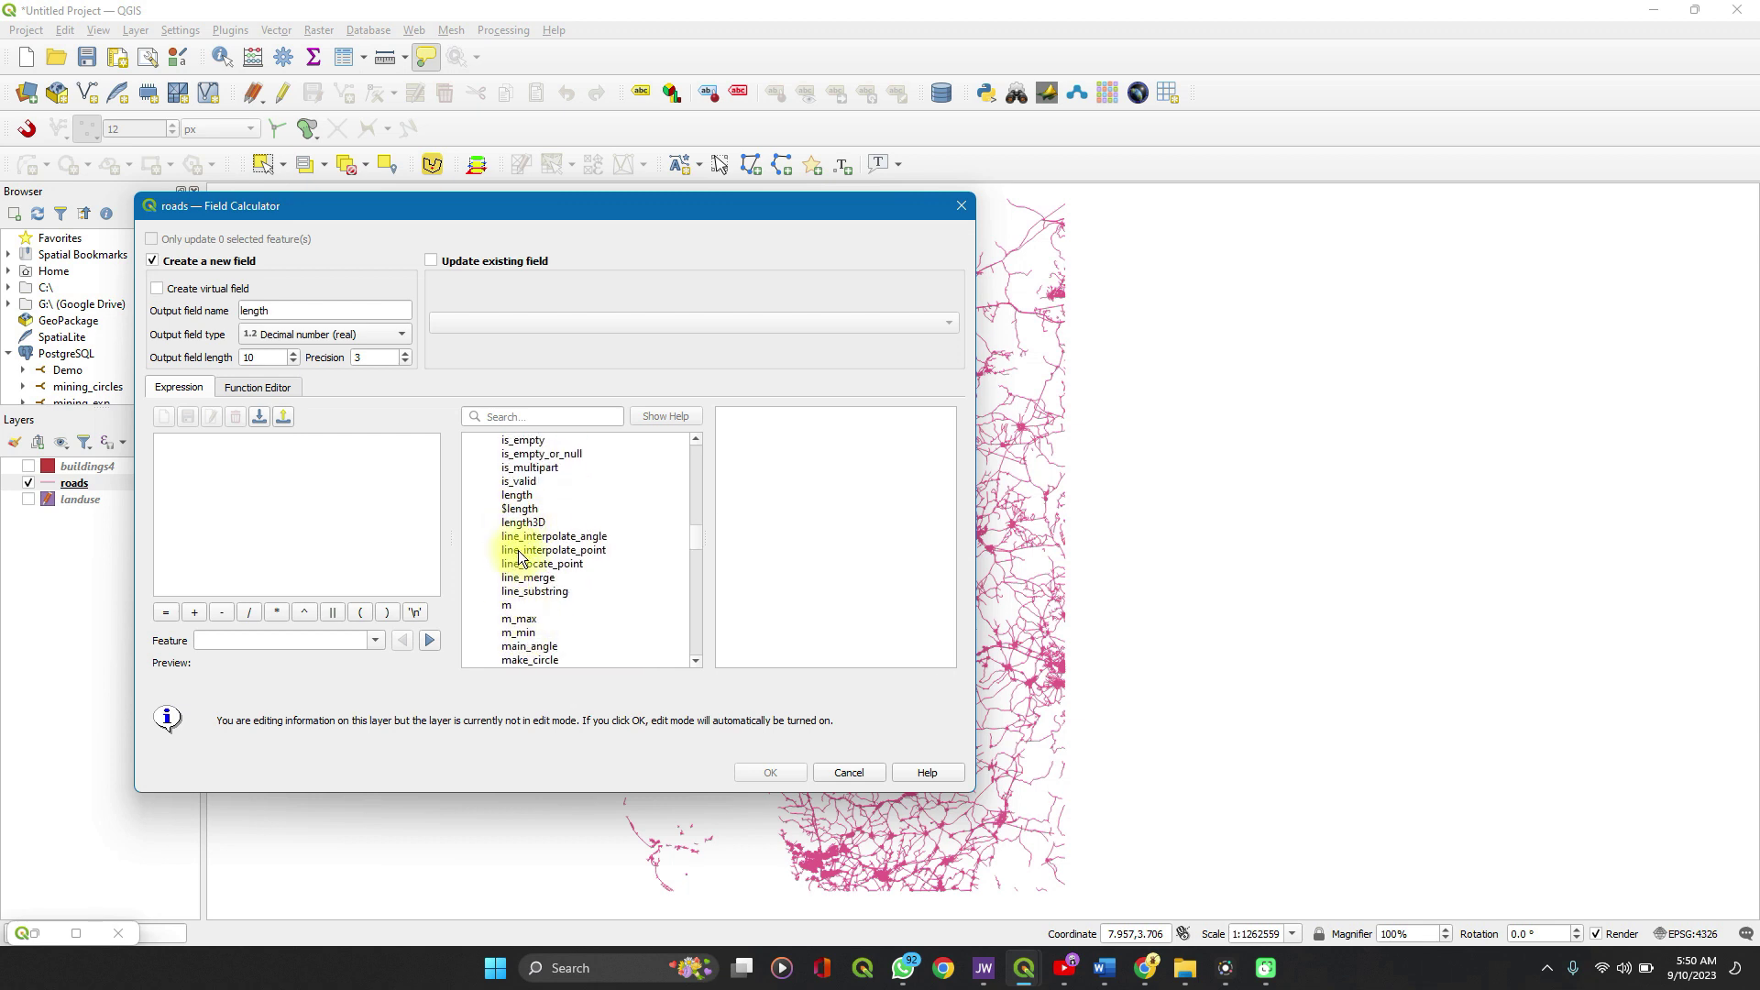
pyautogui.scroll(5, 518, 556)
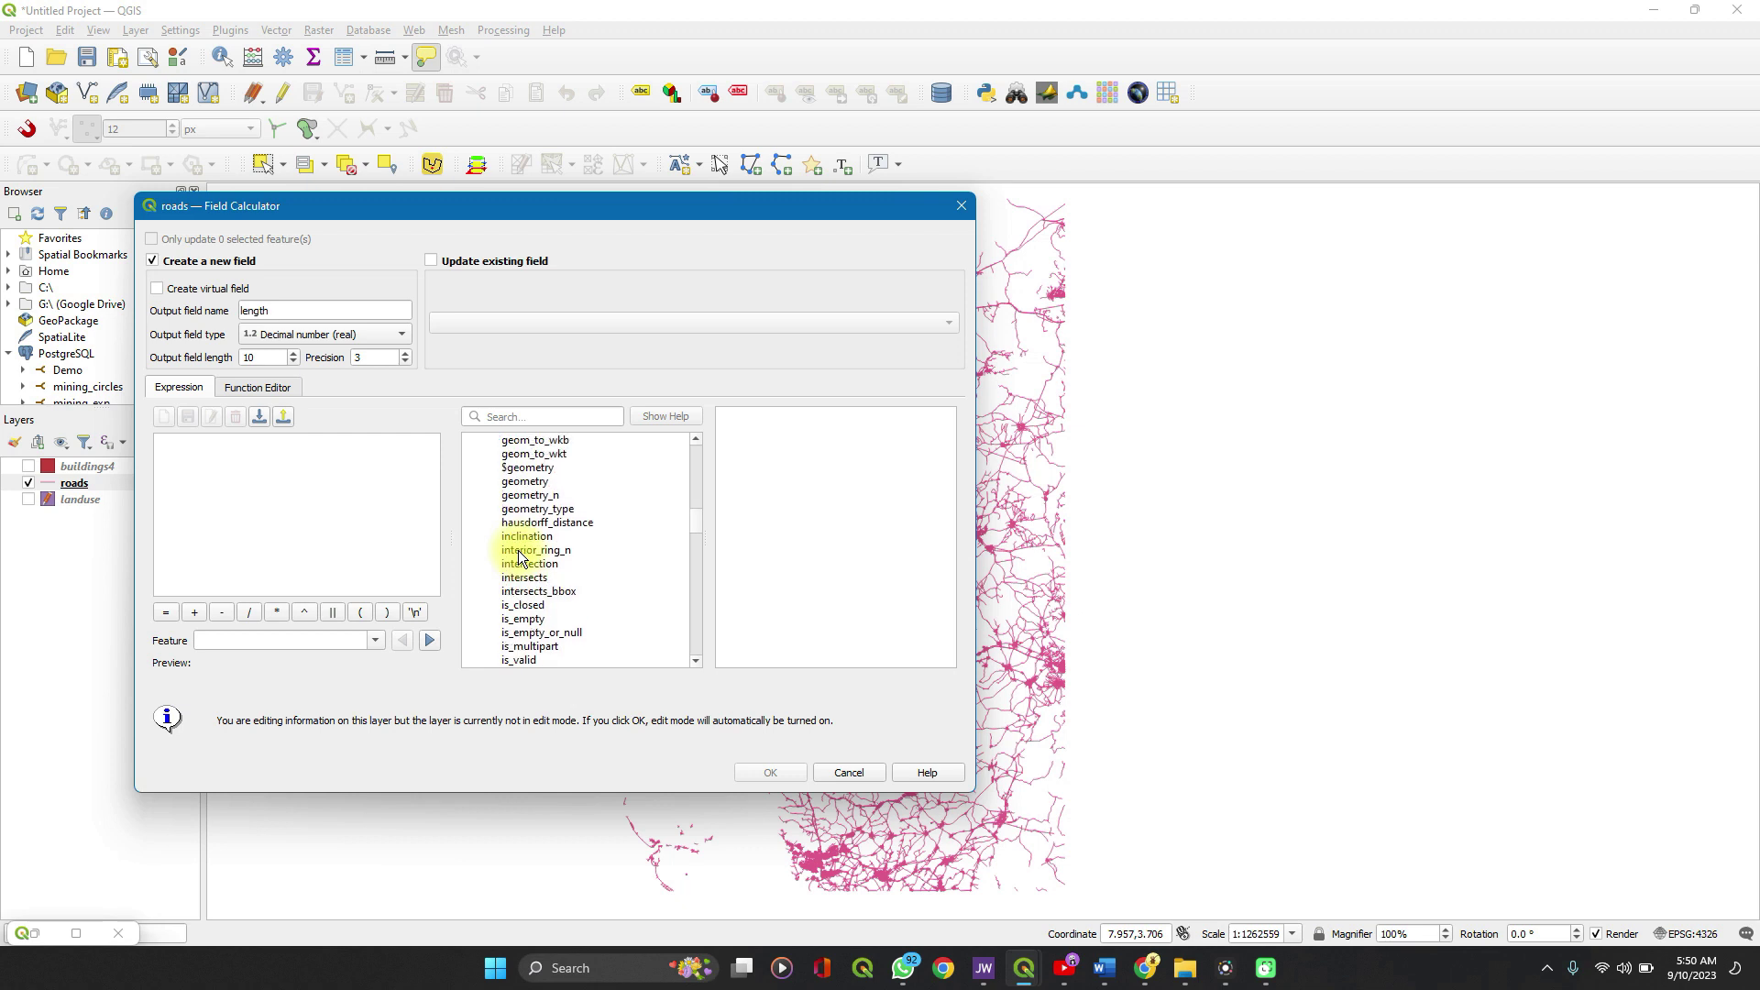
pyautogui.scroll(3, 519, 550)
pyautogui.scroll(-7, 518, 550)
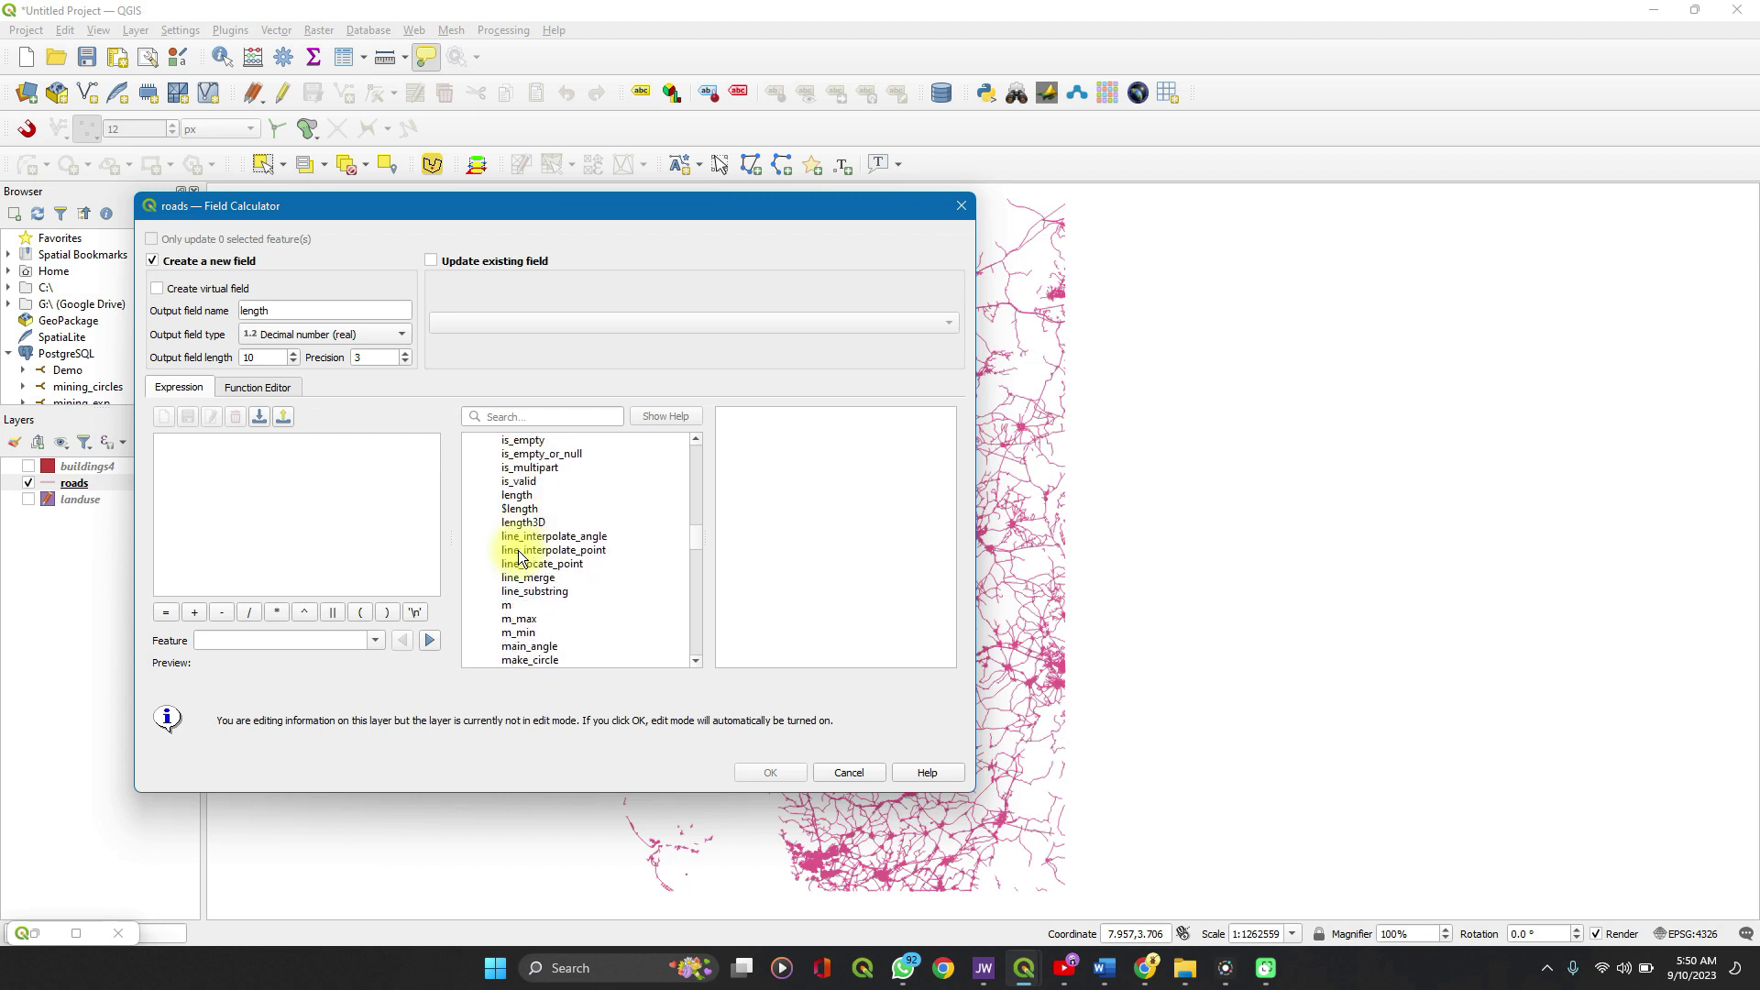
pyautogui.scroll(-3, 519, 556)
pyautogui.scroll(3, 519, 550)
pyautogui.click(518, 510)
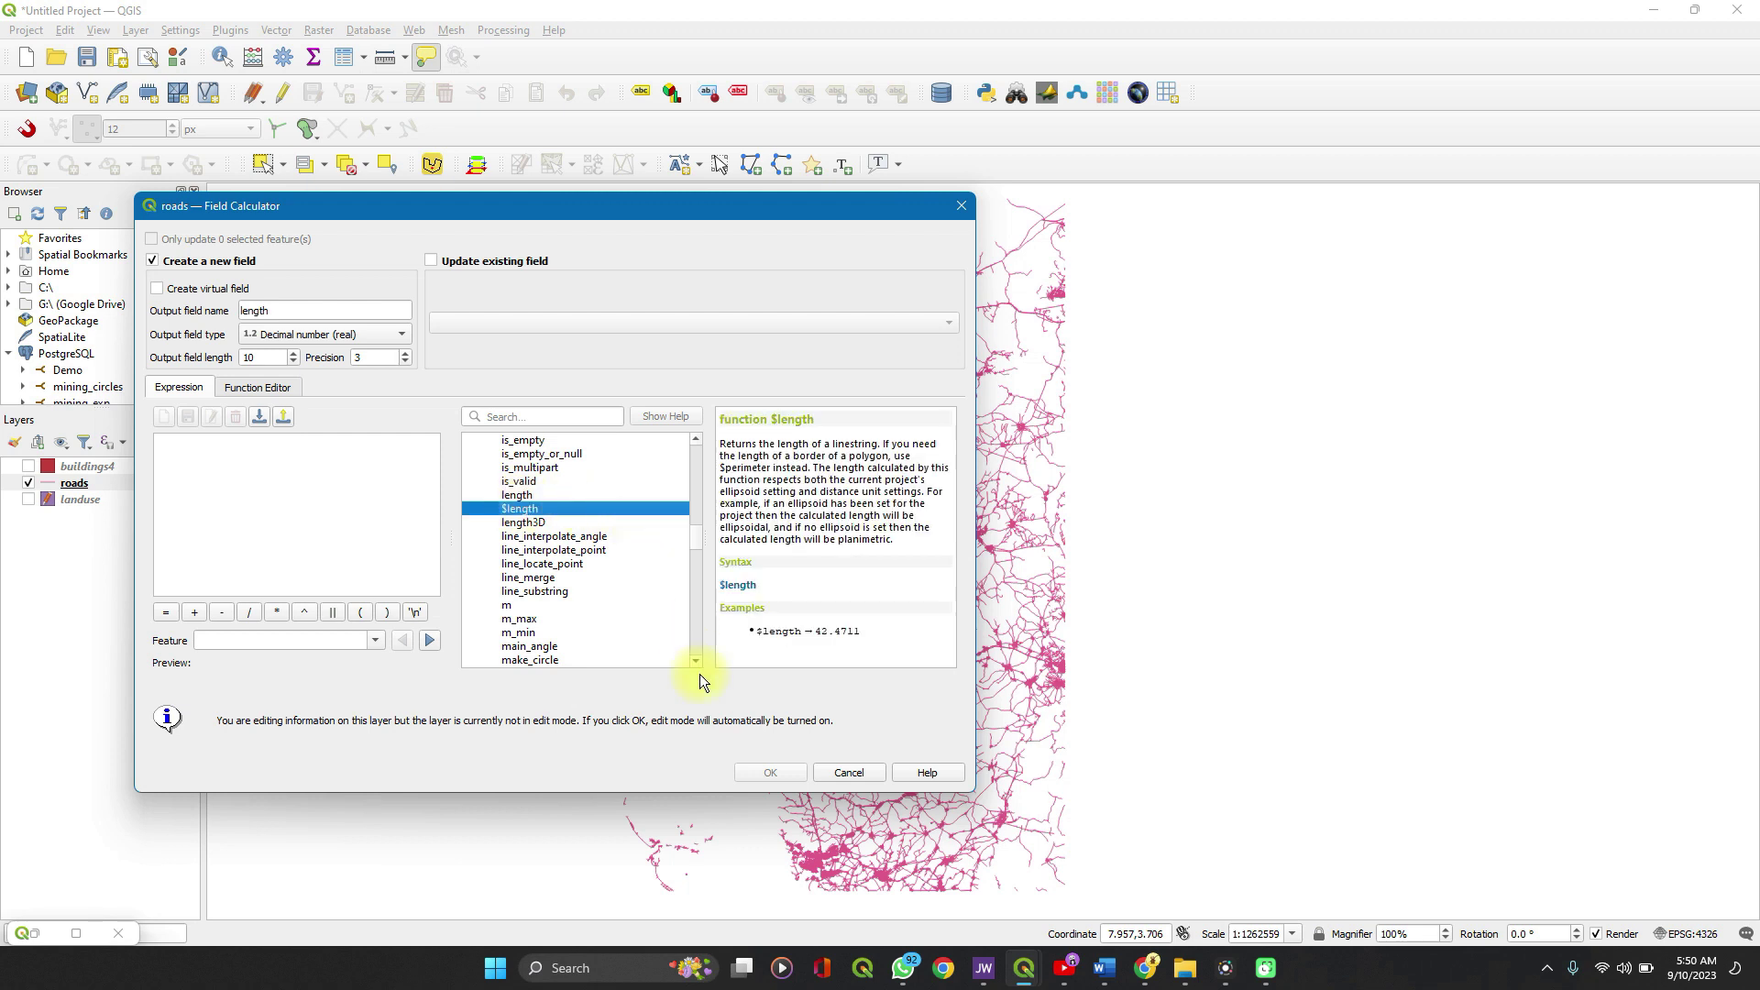
pyautogui.click(527, 513)
pyautogui.doubleClick(527, 514)
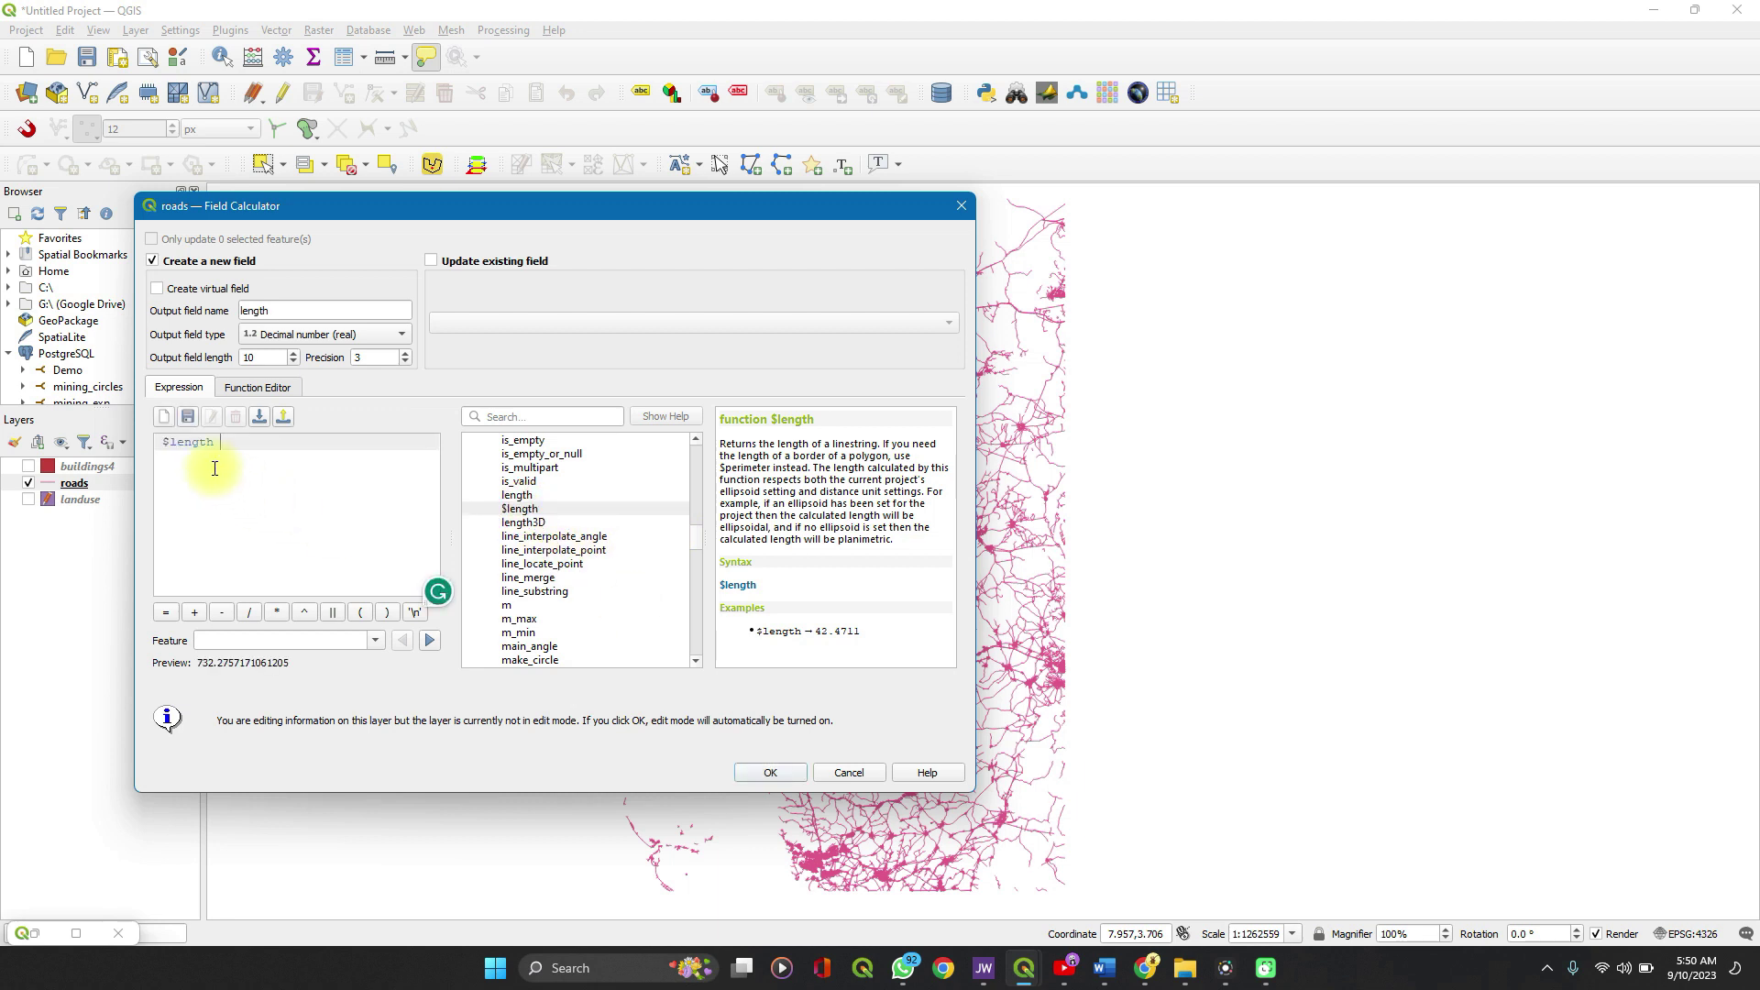
pyautogui.click(774, 772)
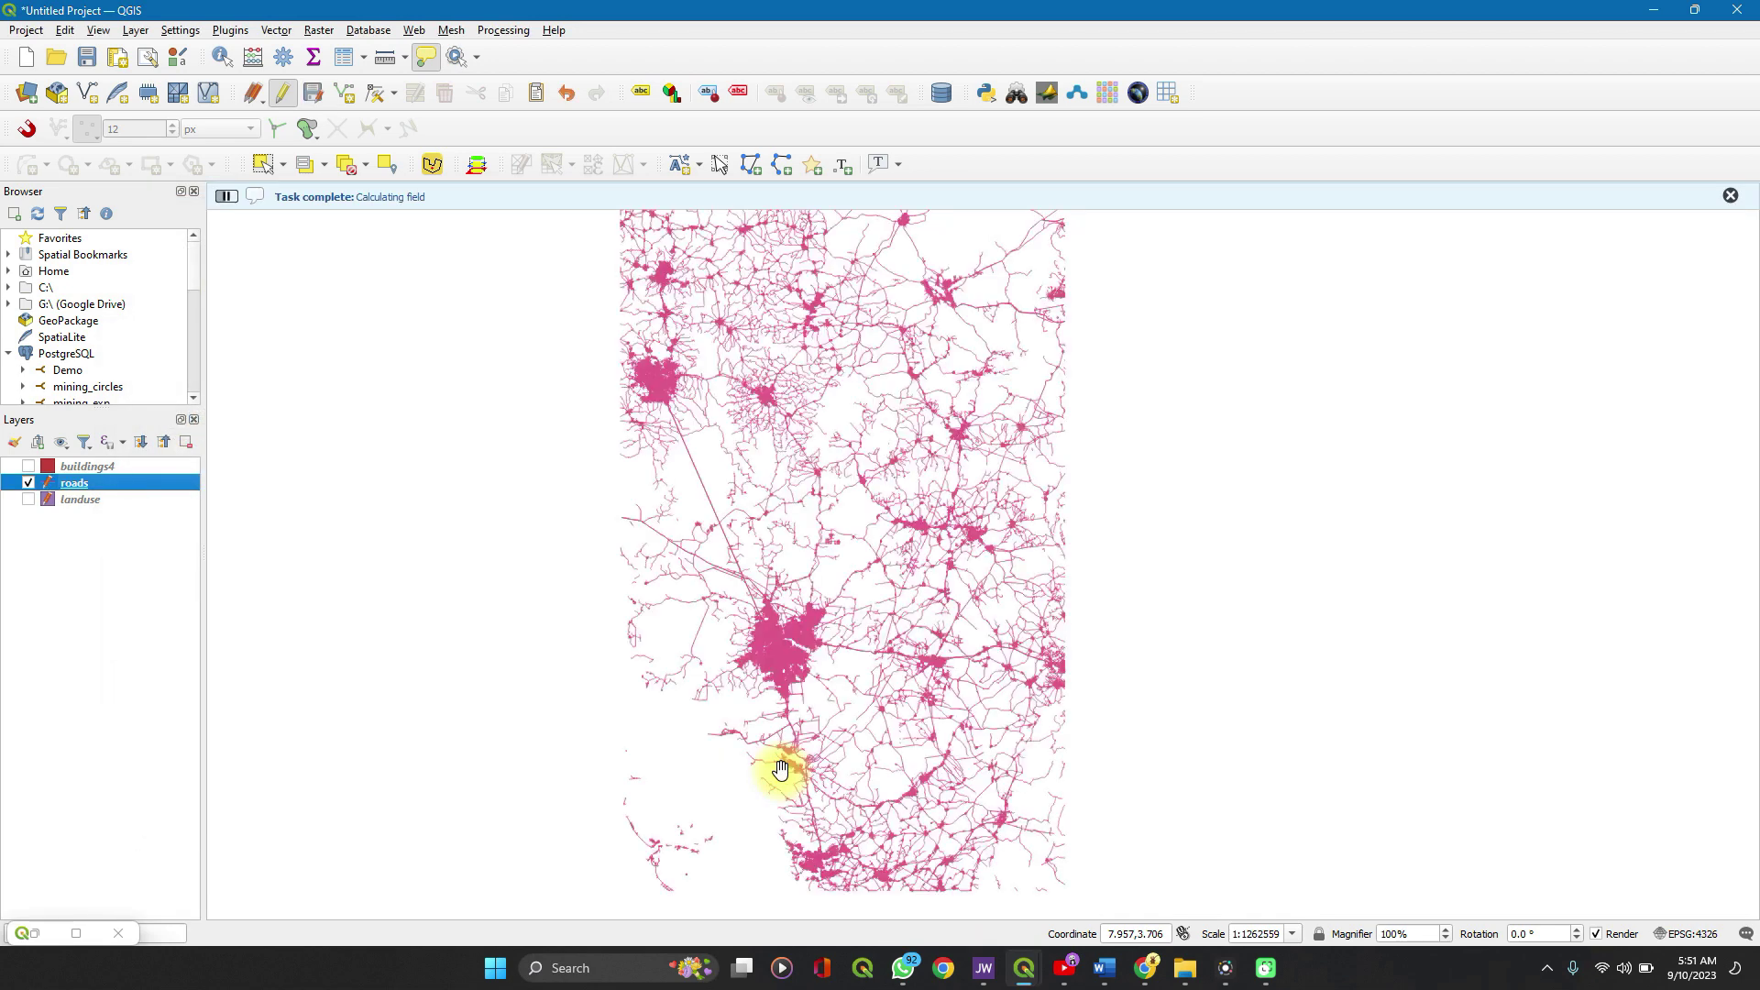
# Check the roads attribute table's length column (first row 732.276), then close it
pyautogui.rightClick(83, 479)
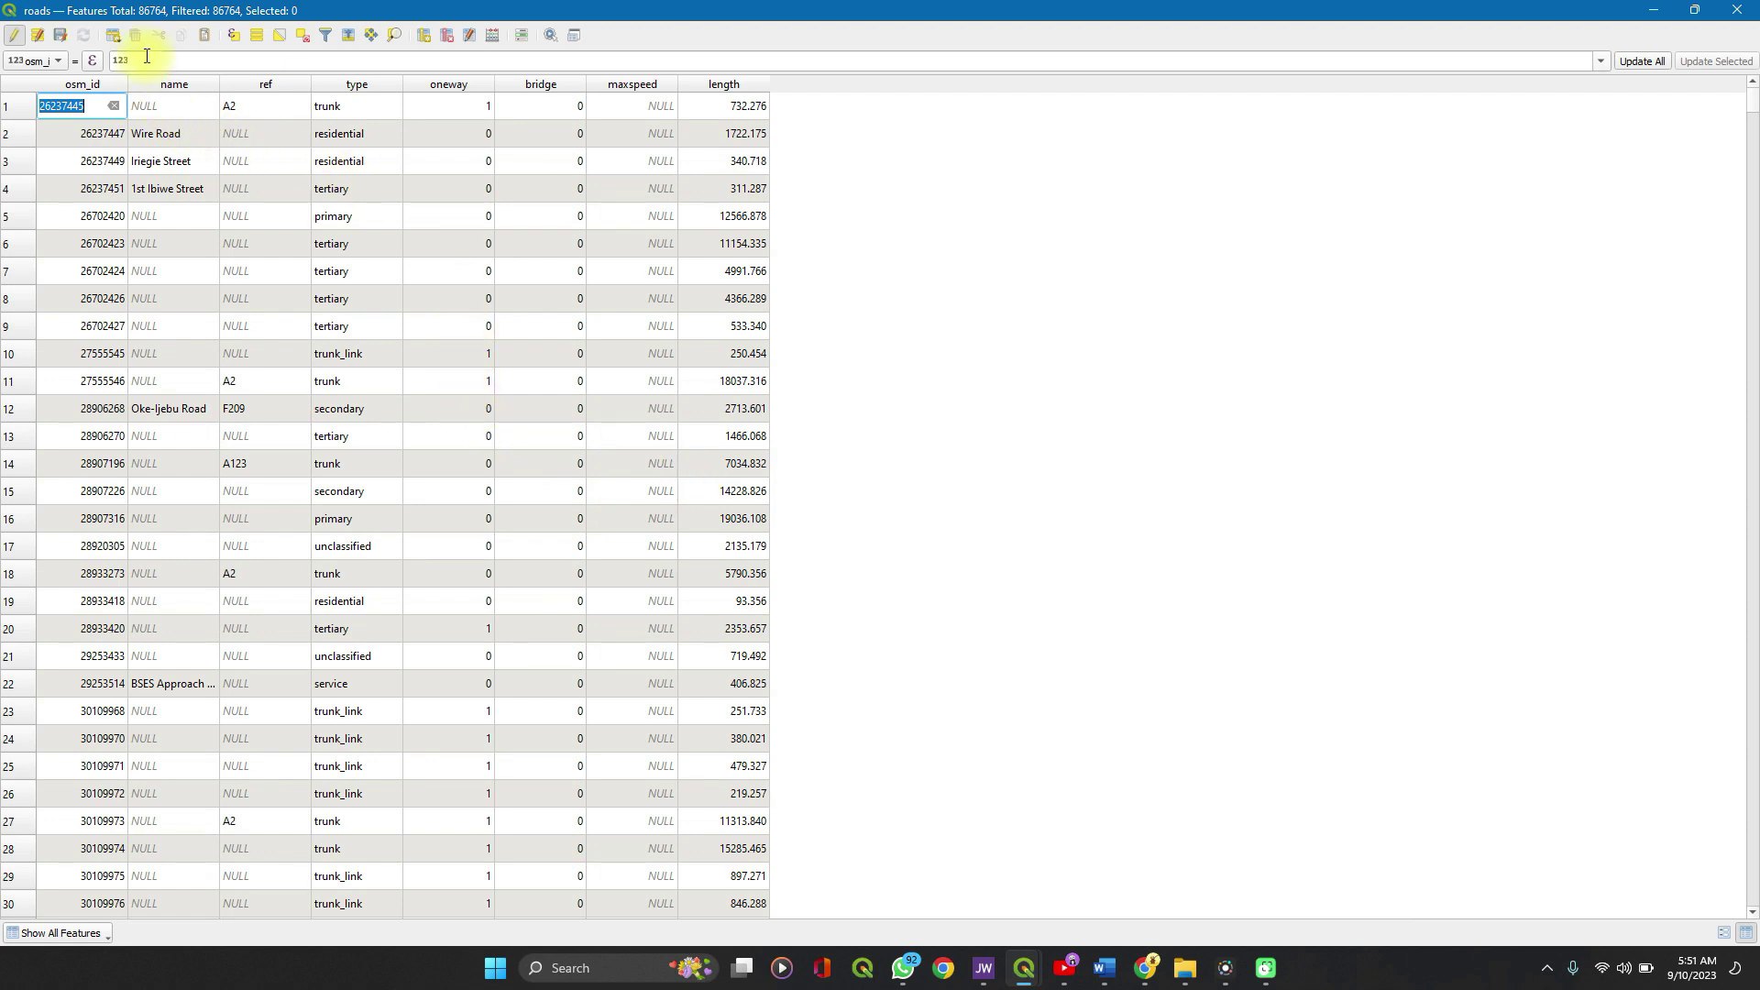
pyautogui.doubleClick(671, 186)
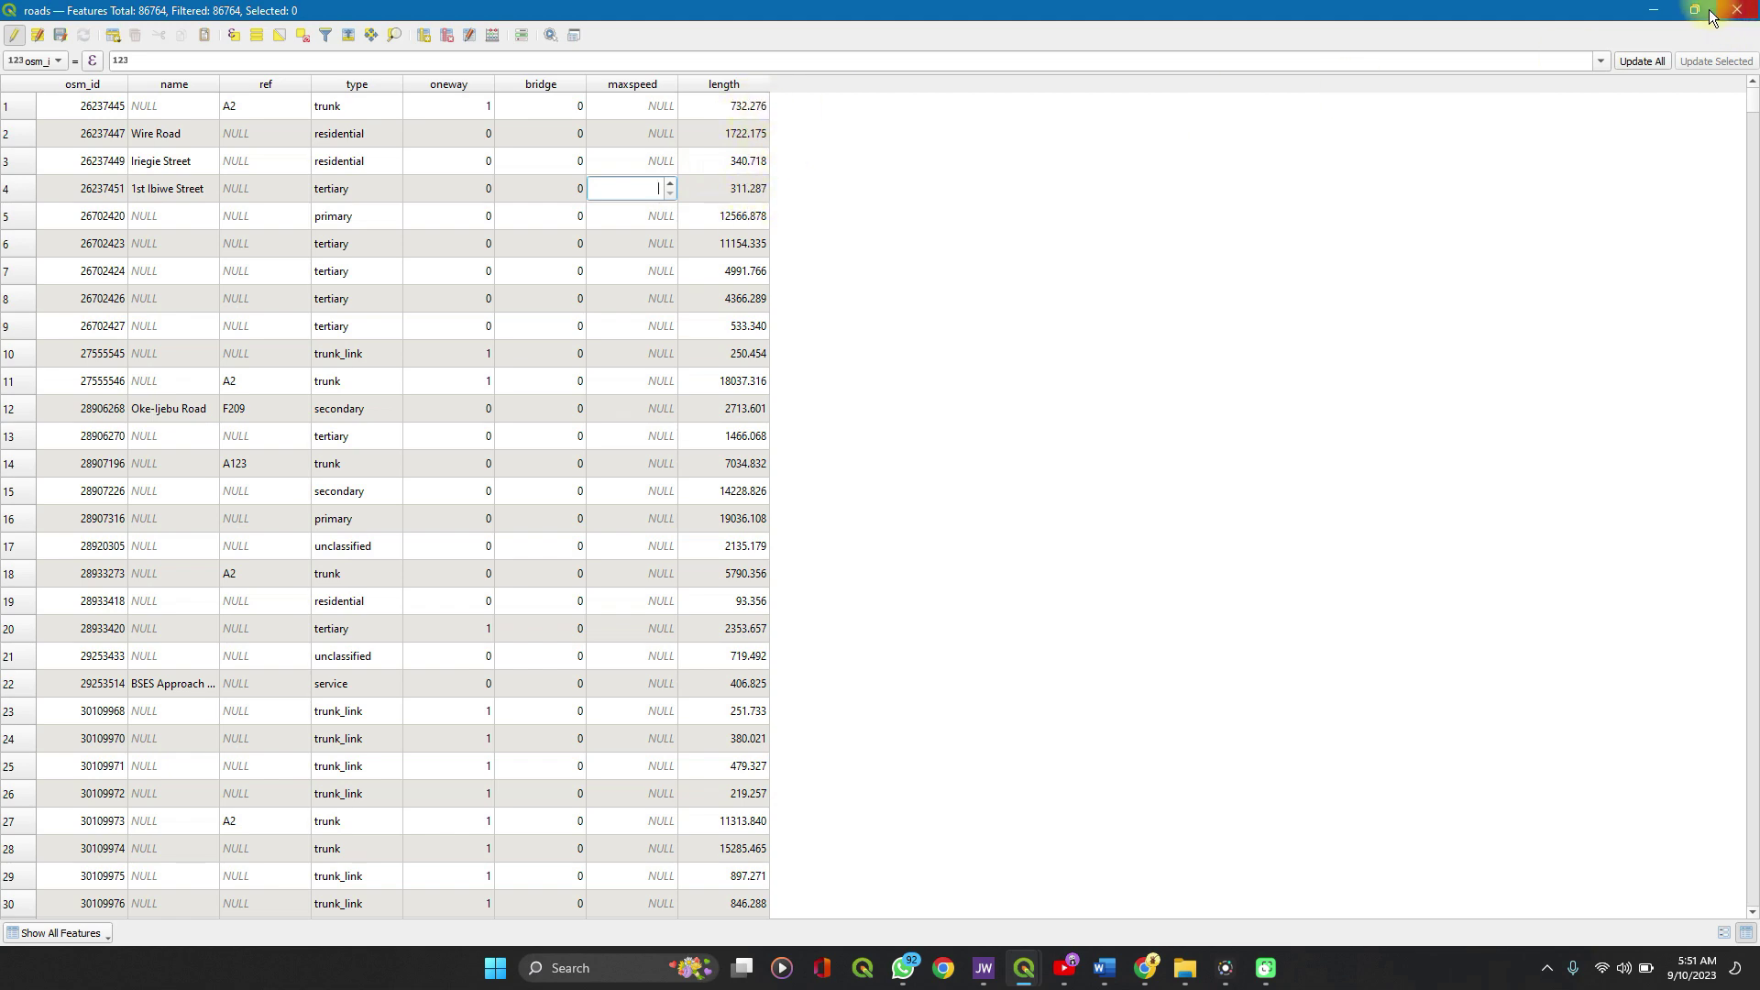
pyautogui.click(1661, 13)
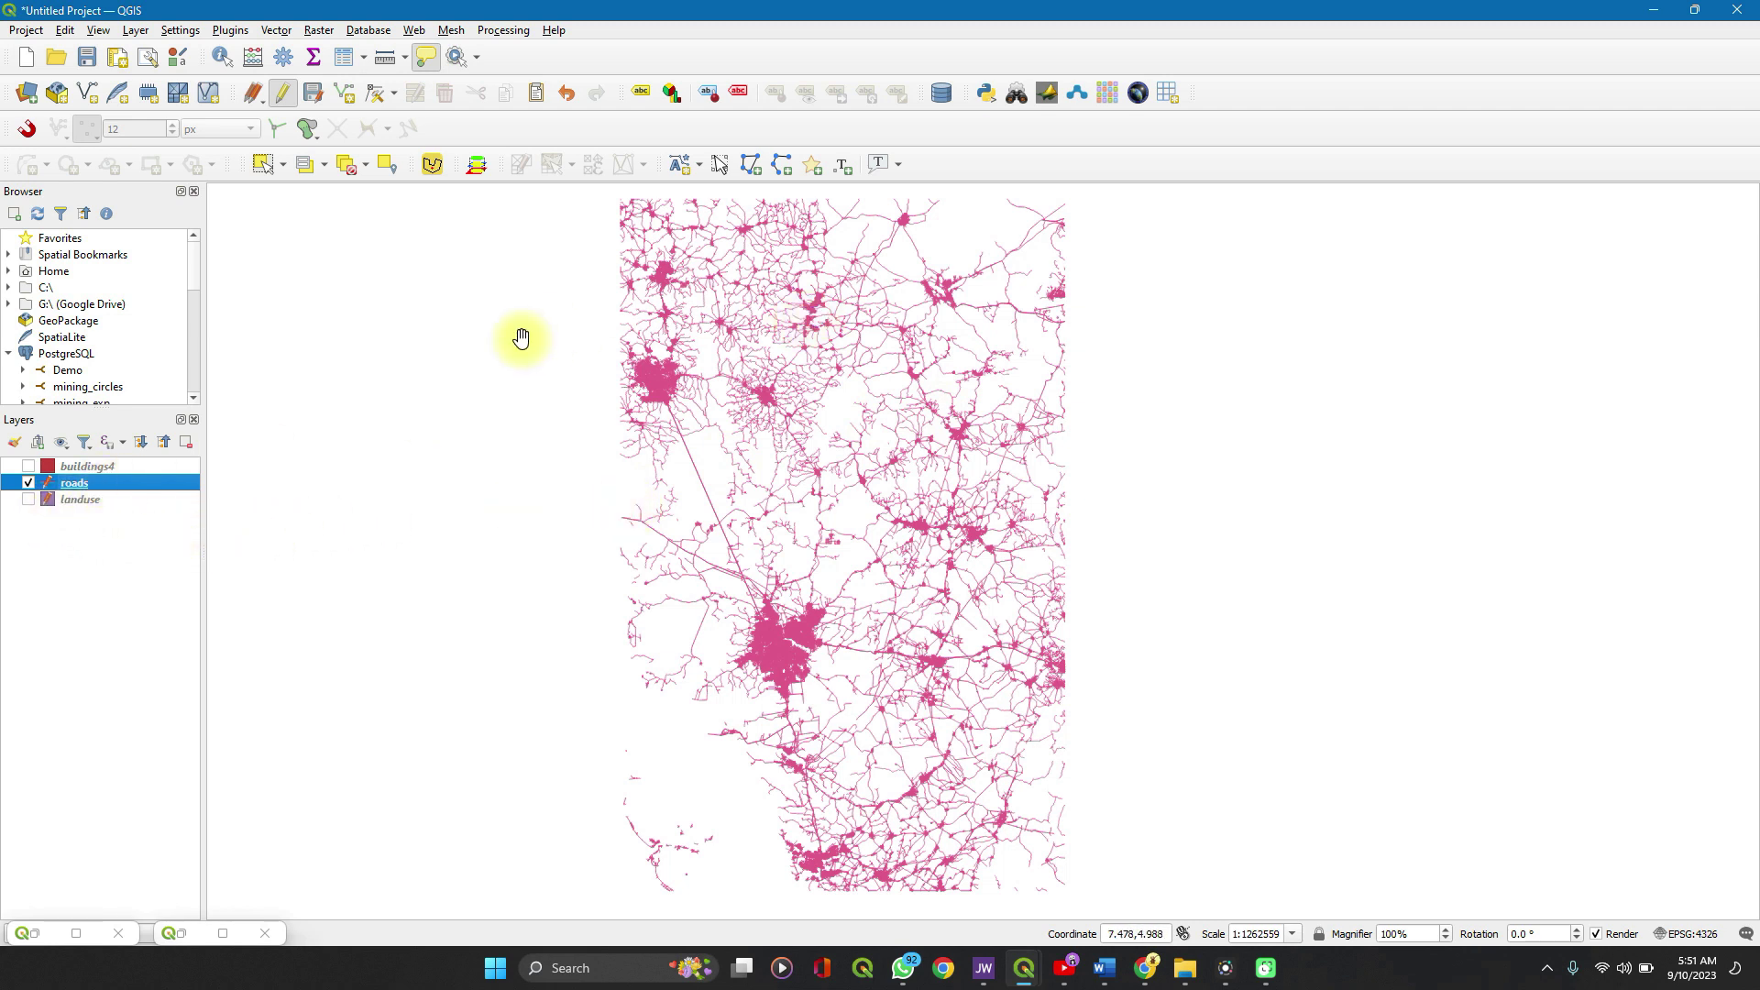
# In Layer Styling, enable Single Labels for roads with the length field as value
pyautogui.click(20, 450)
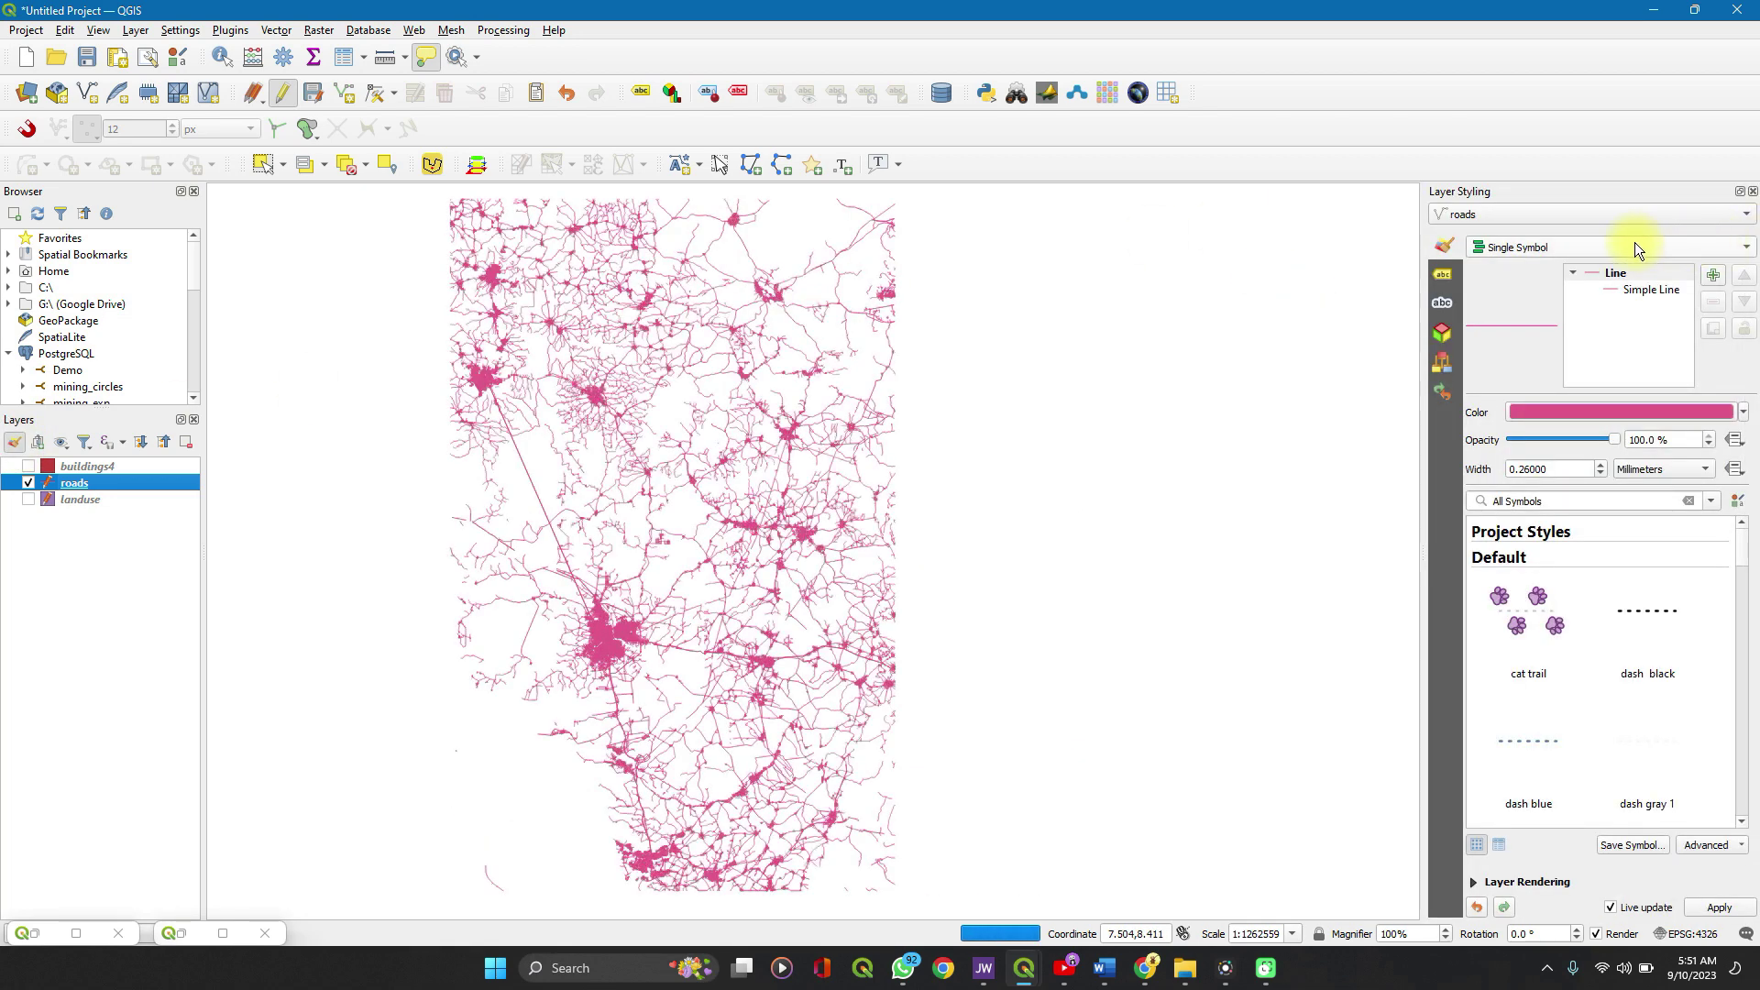
pyautogui.click(1446, 274)
pyautogui.click(1549, 251)
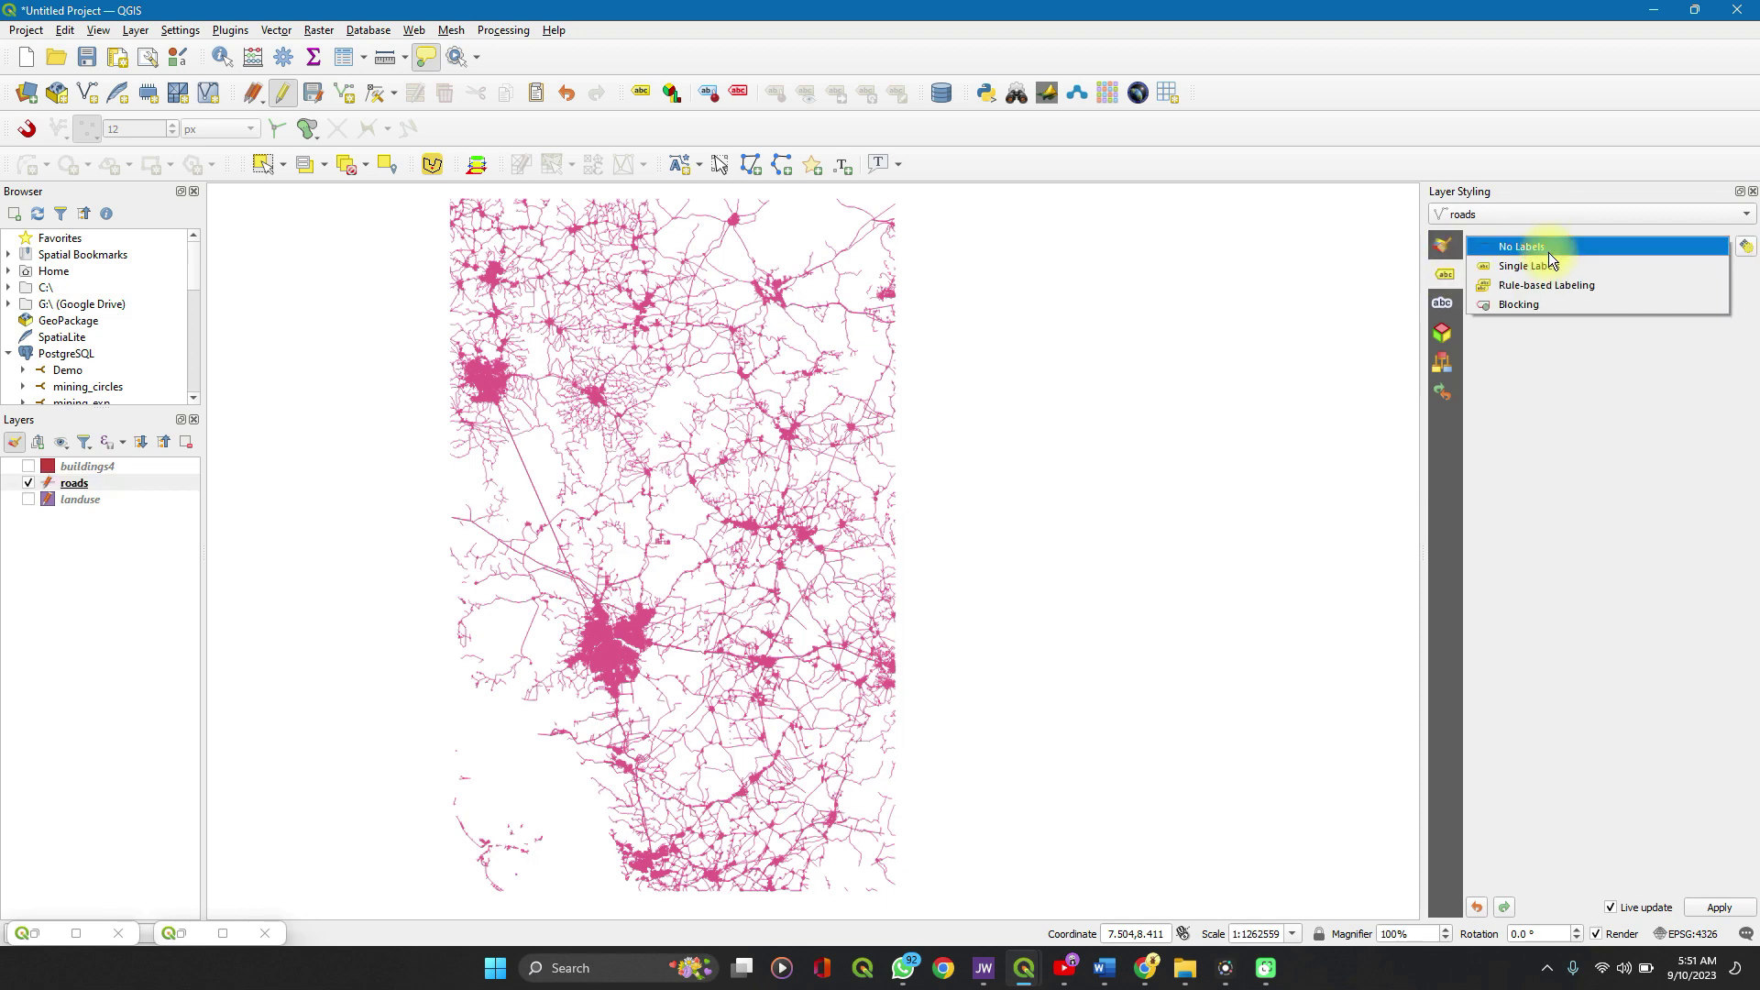
pyautogui.press('Escape')
pyautogui.click(1538, 251)
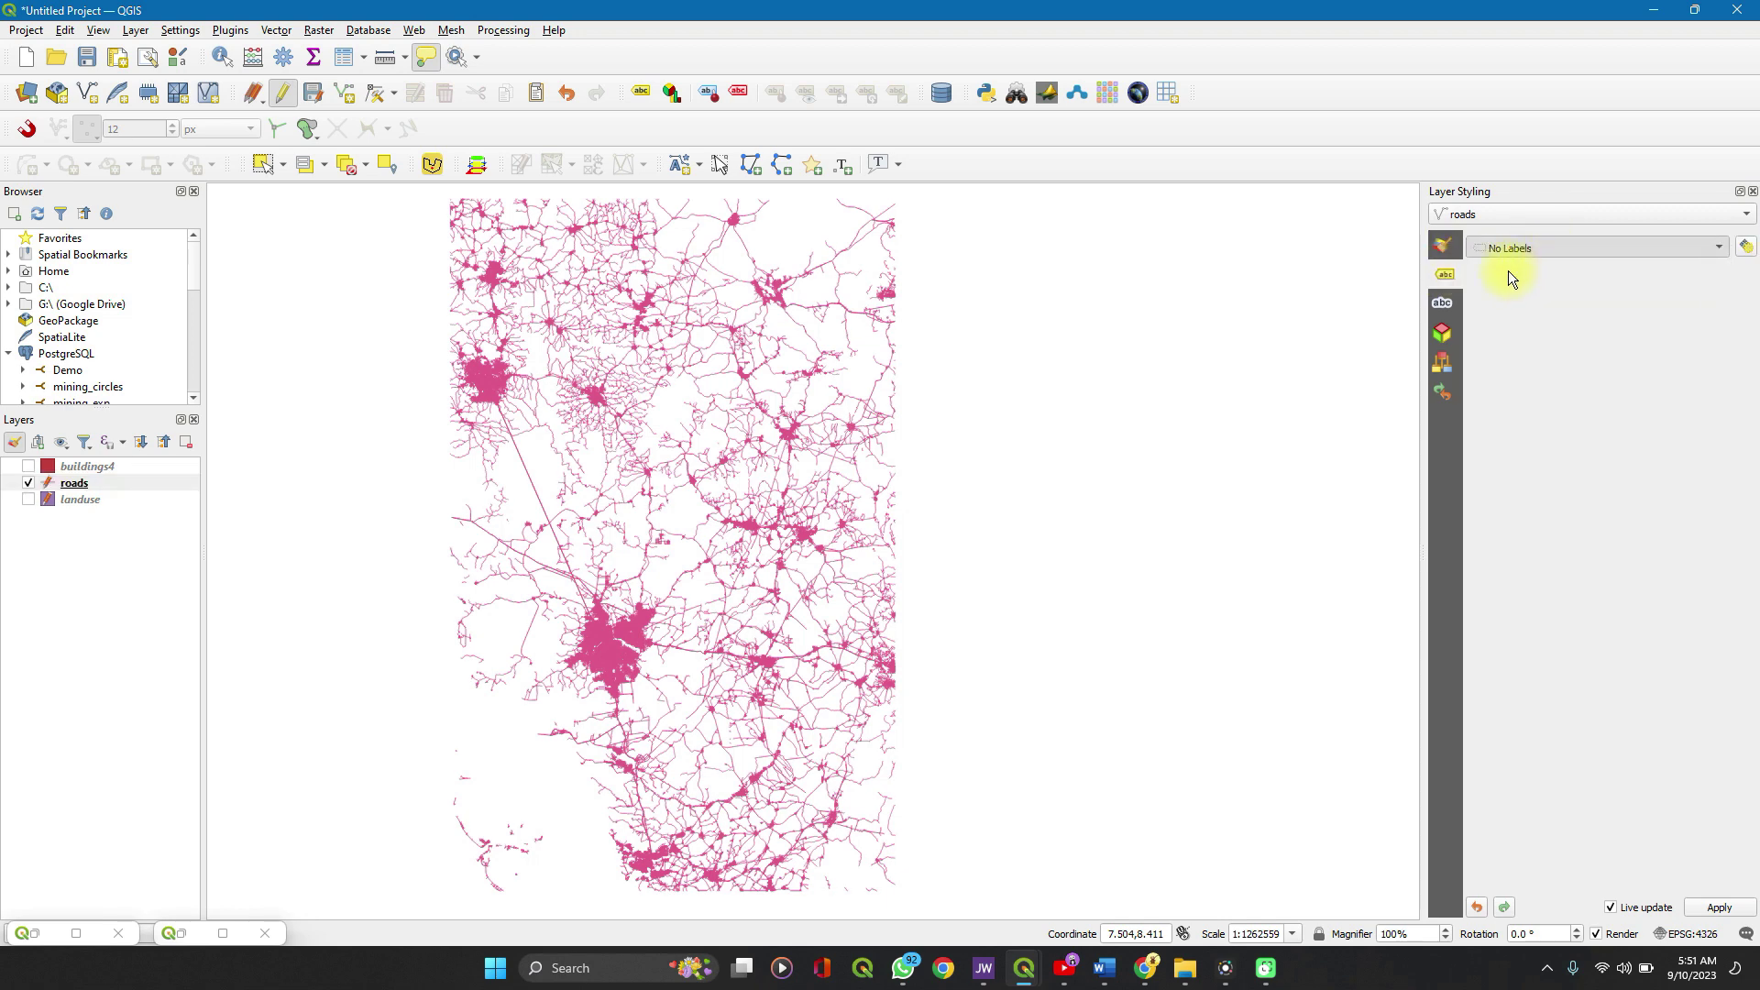
pyautogui.click(1509, 270)
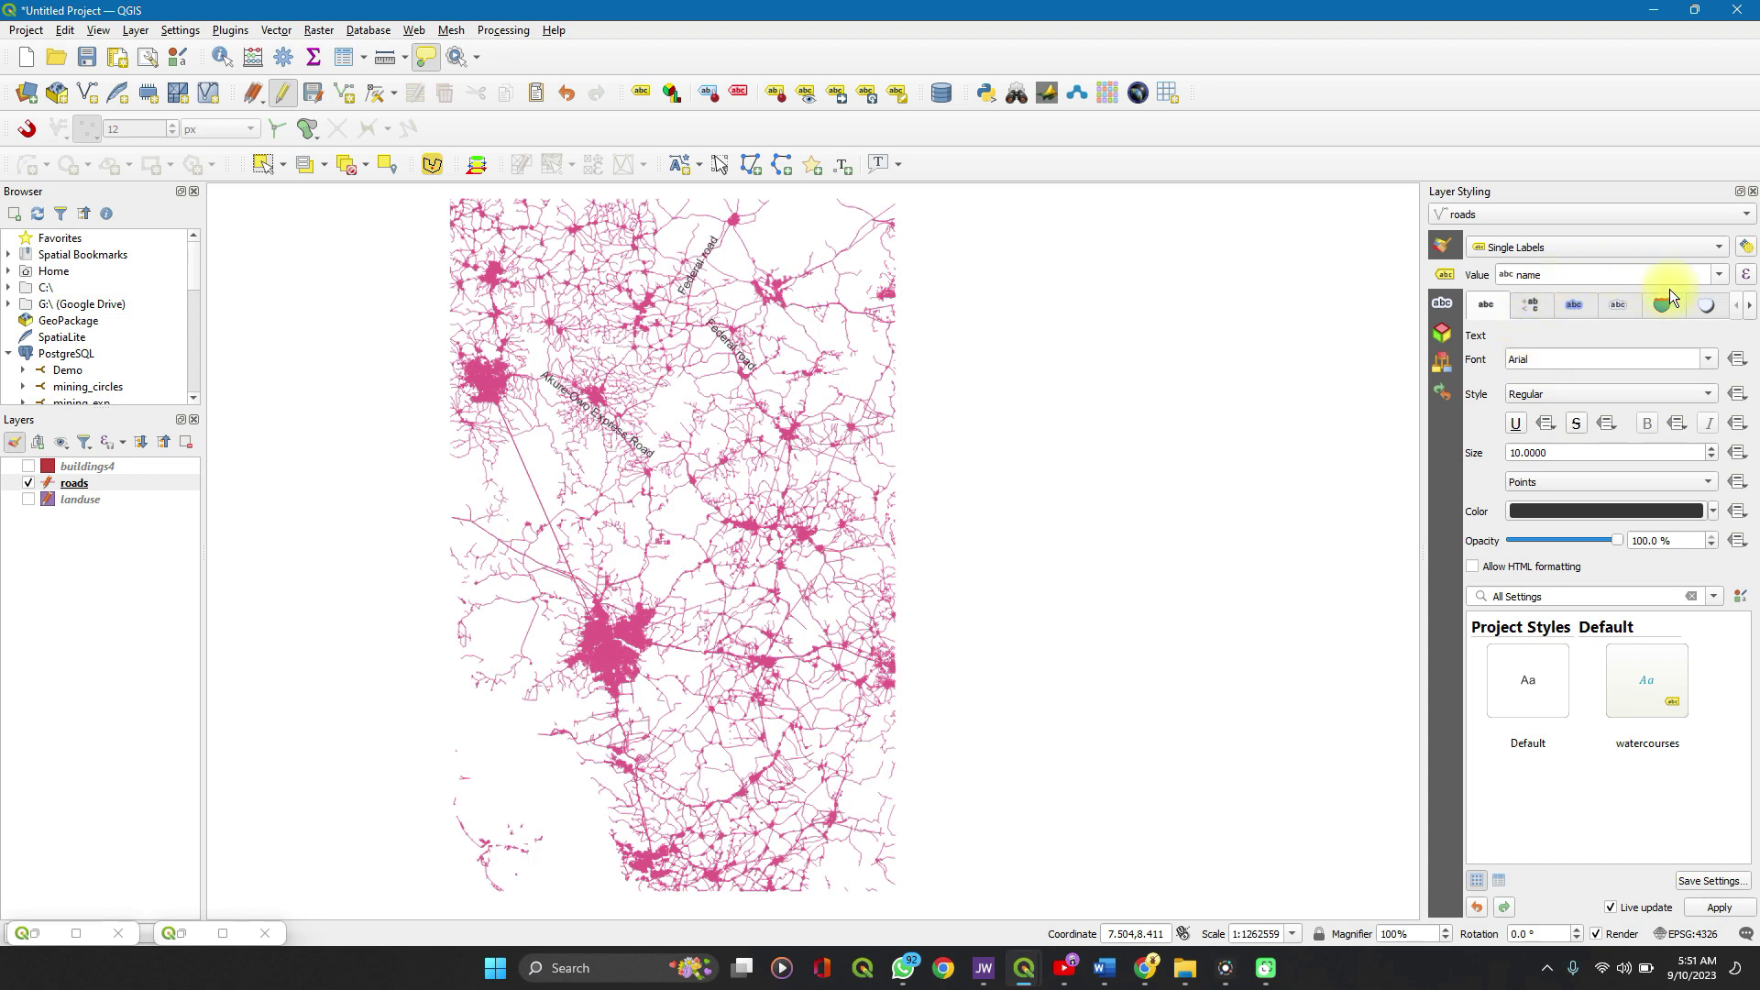
pyautogui.click(1712, 280)
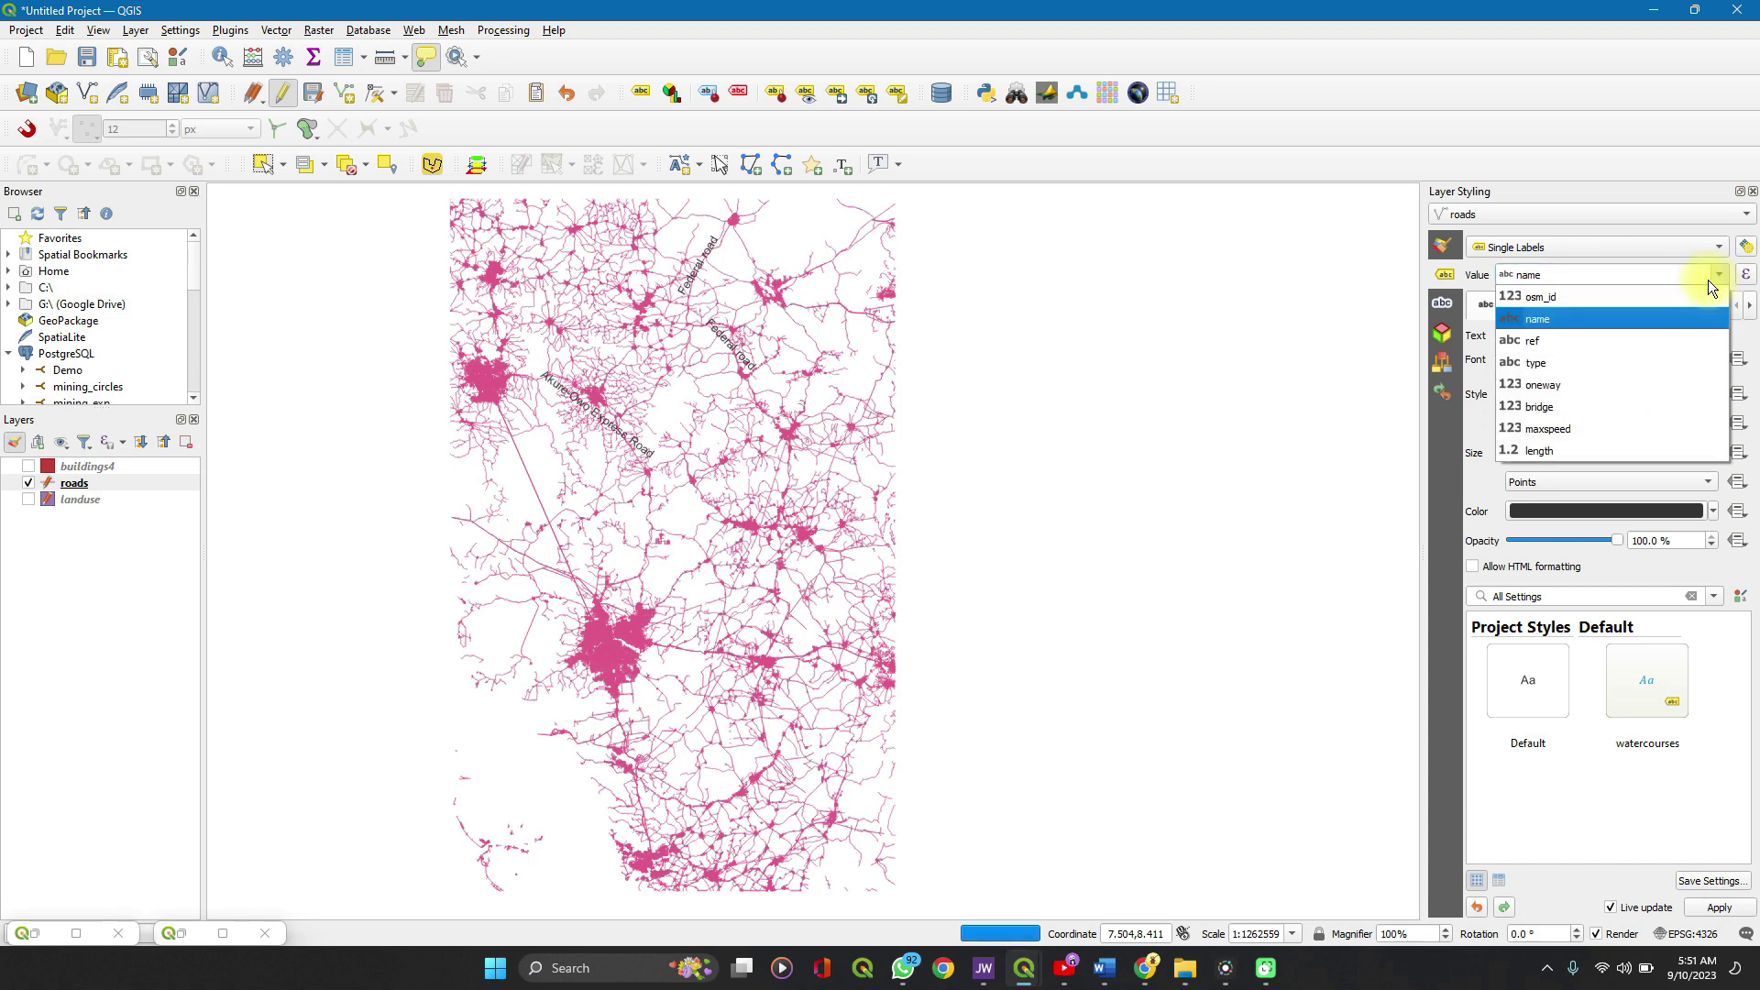
pyautogui.click(1553, 444)
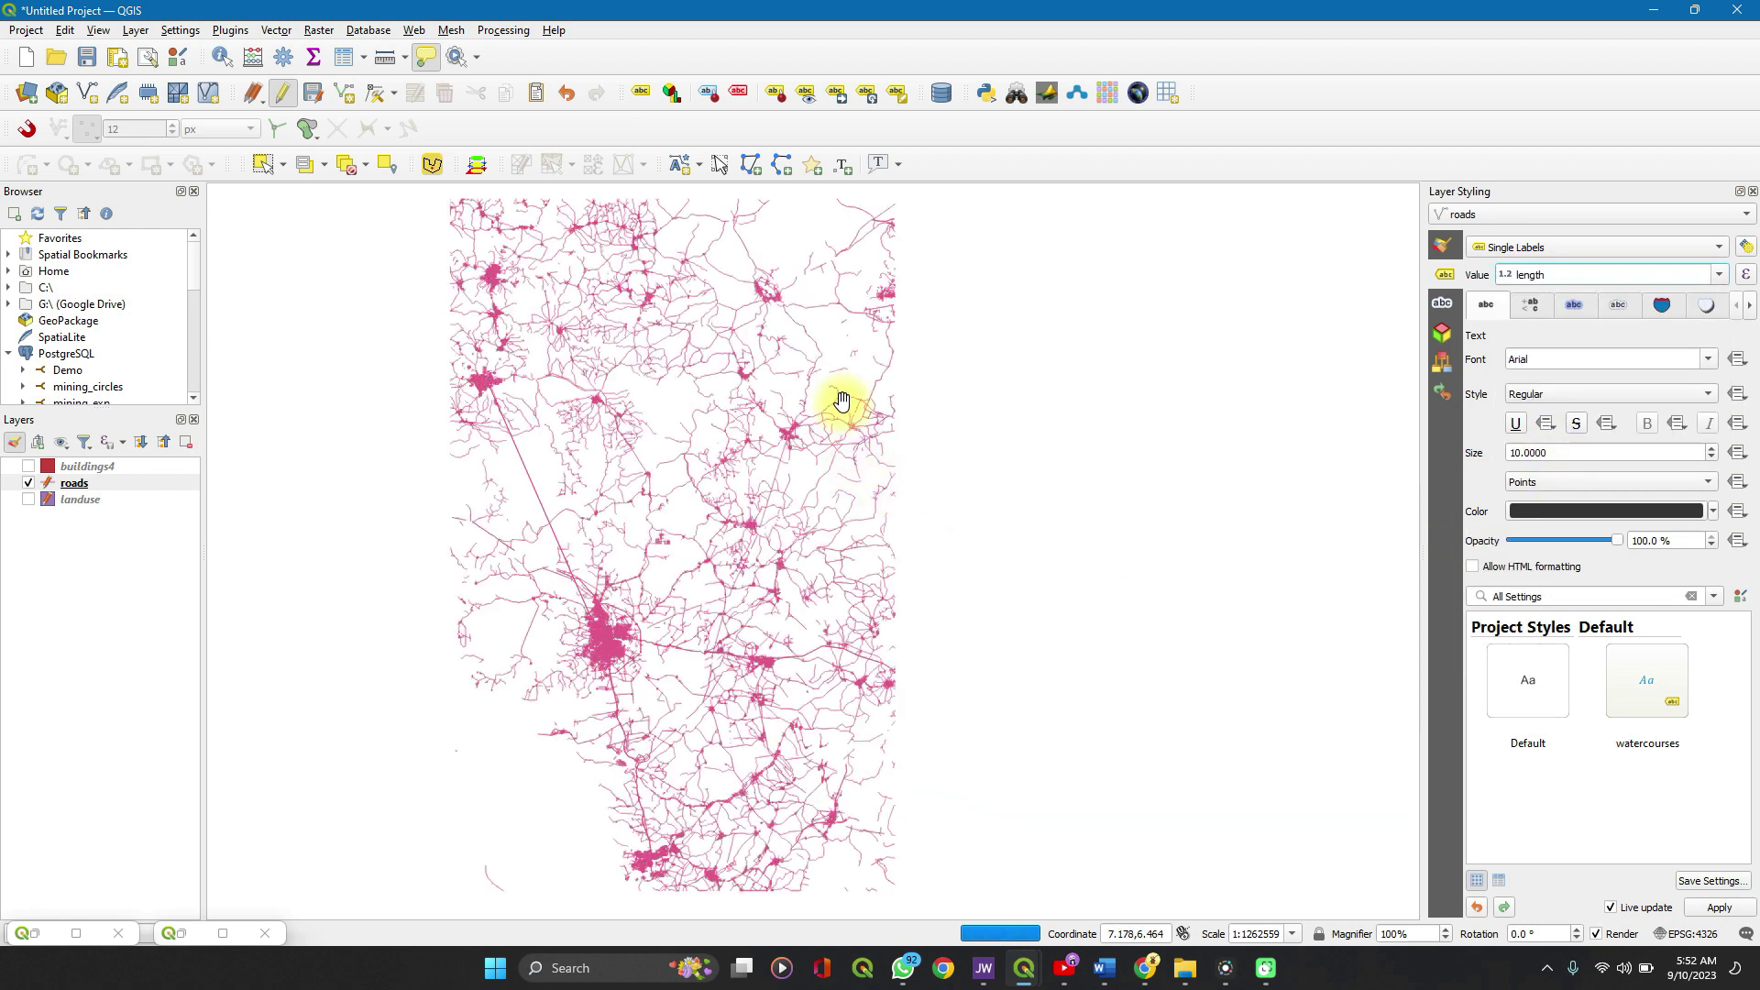
# Reduce the road label size from 10 to 7 points, zooming the map to check
pyautogui.scroll(3, 814, 371)
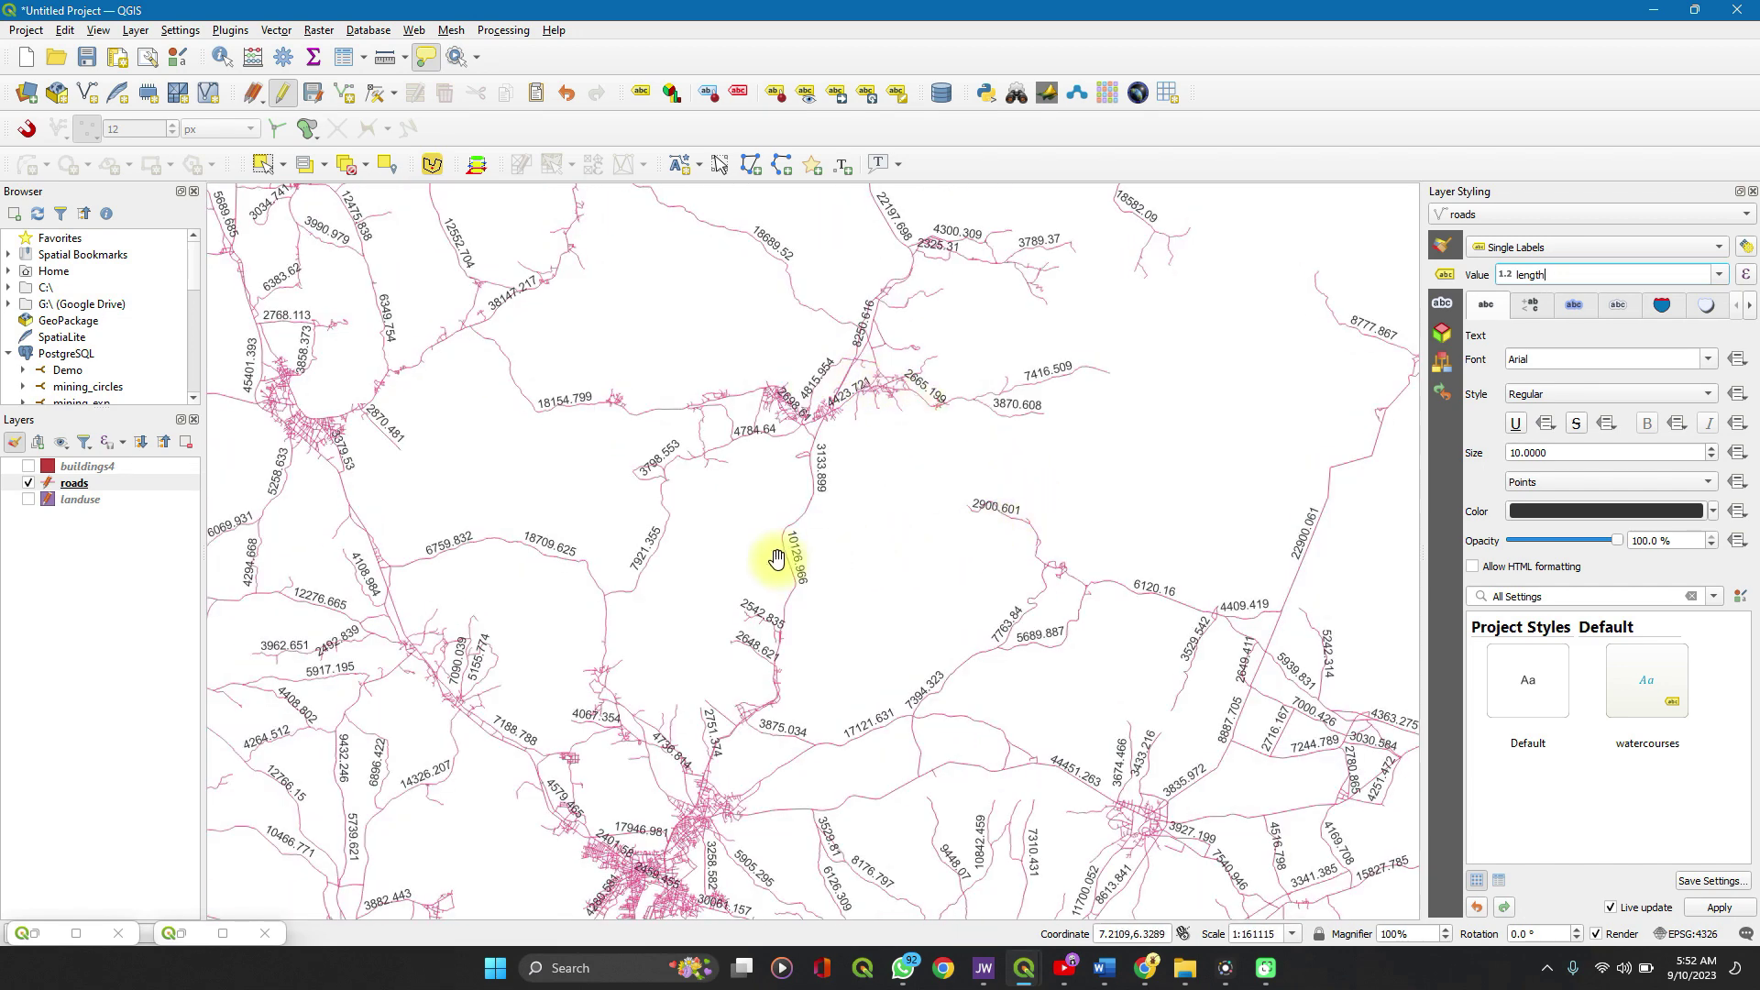
pyautogui.scroll(-1, 777, 559)
pyautogui.scroll(5, 776, 558)
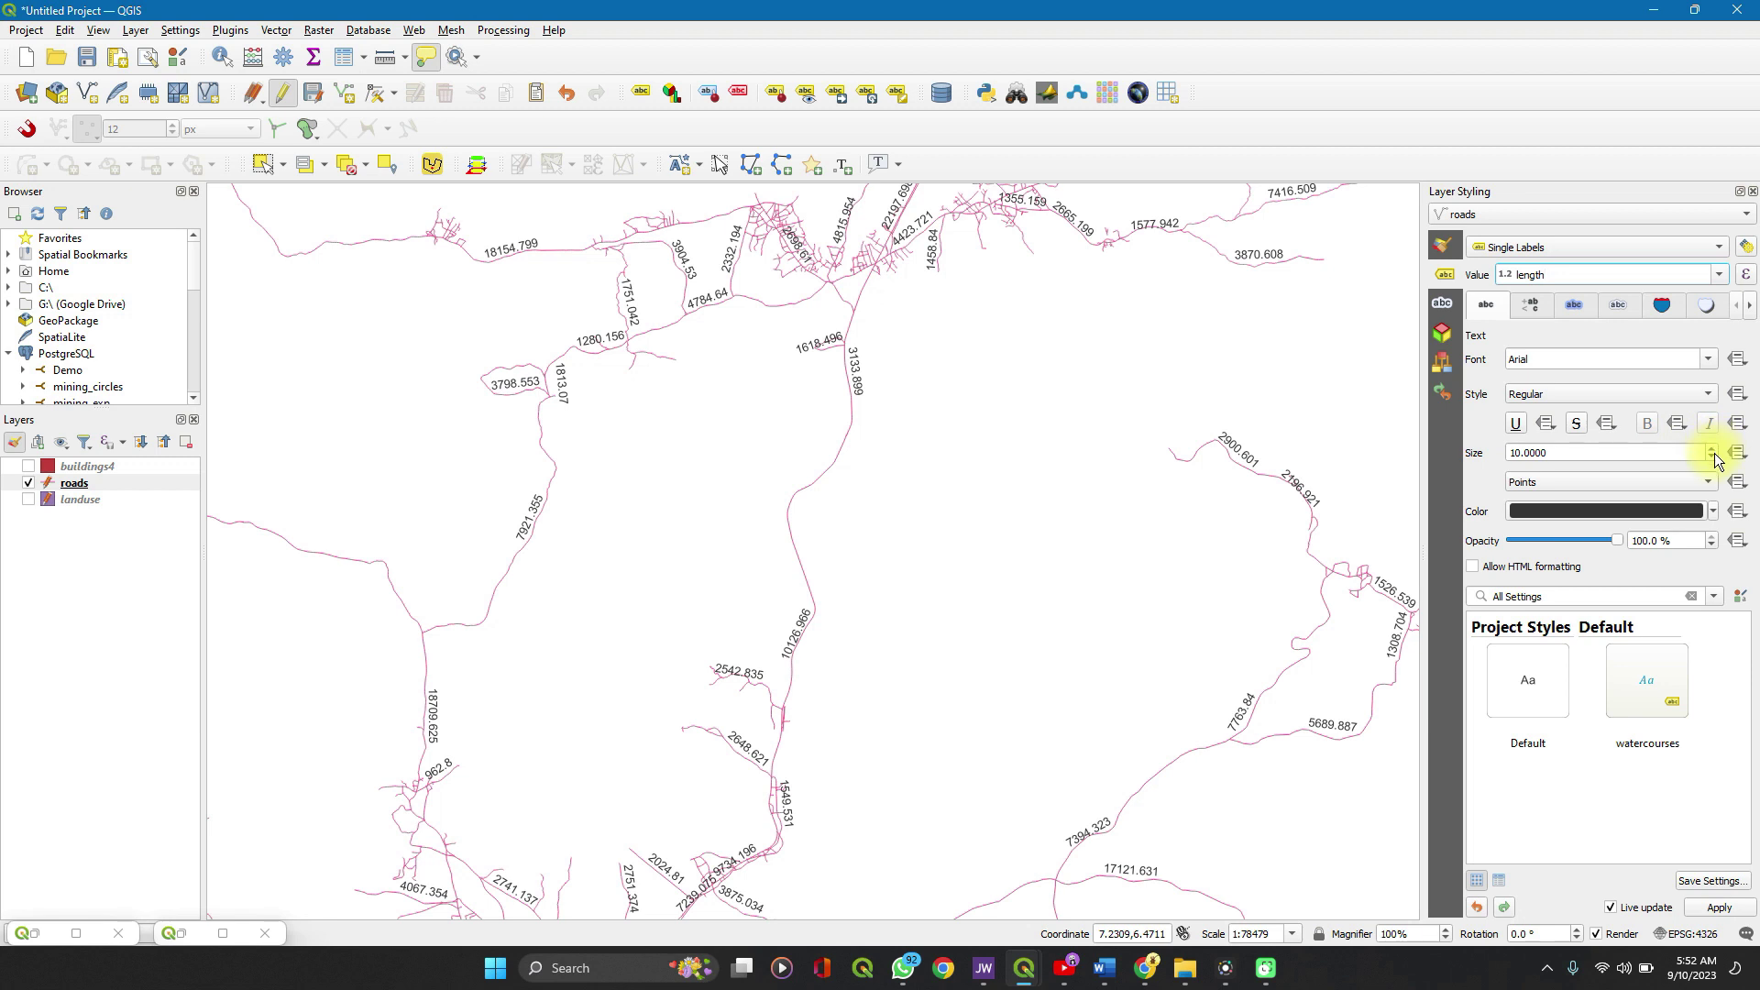
pyautogui.scroll(-3, 1713, 453)
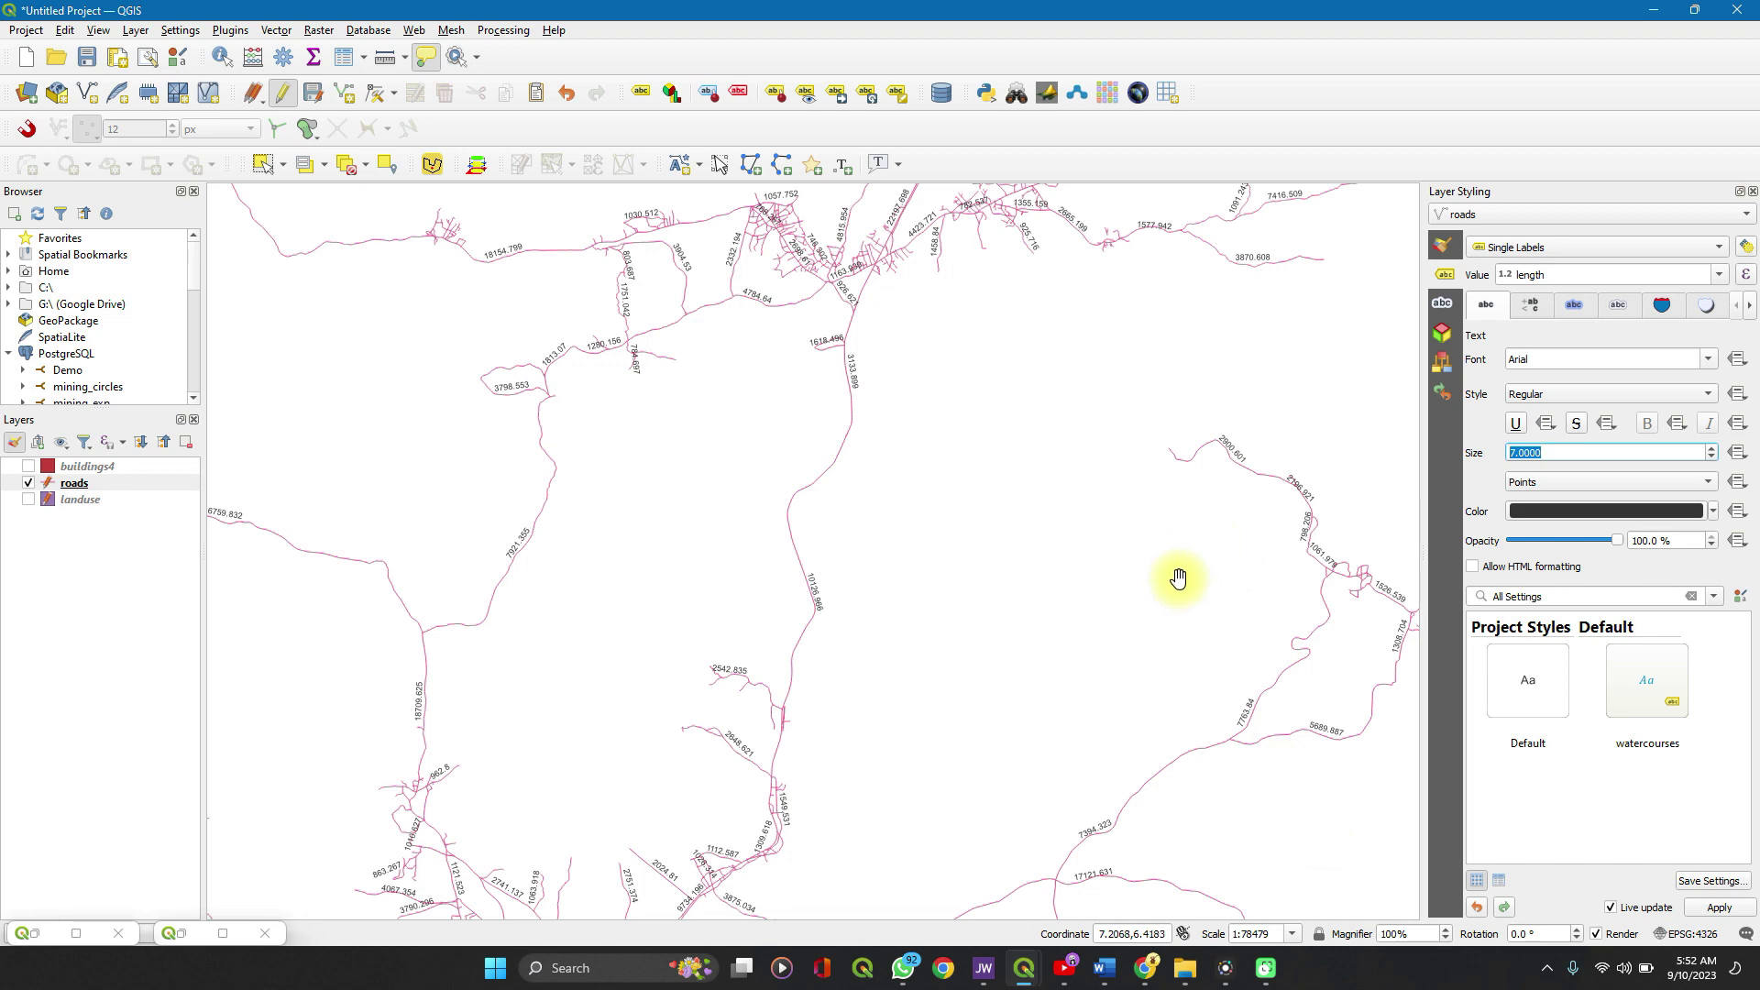
pyautogui.scroll(-2, 820, 599)
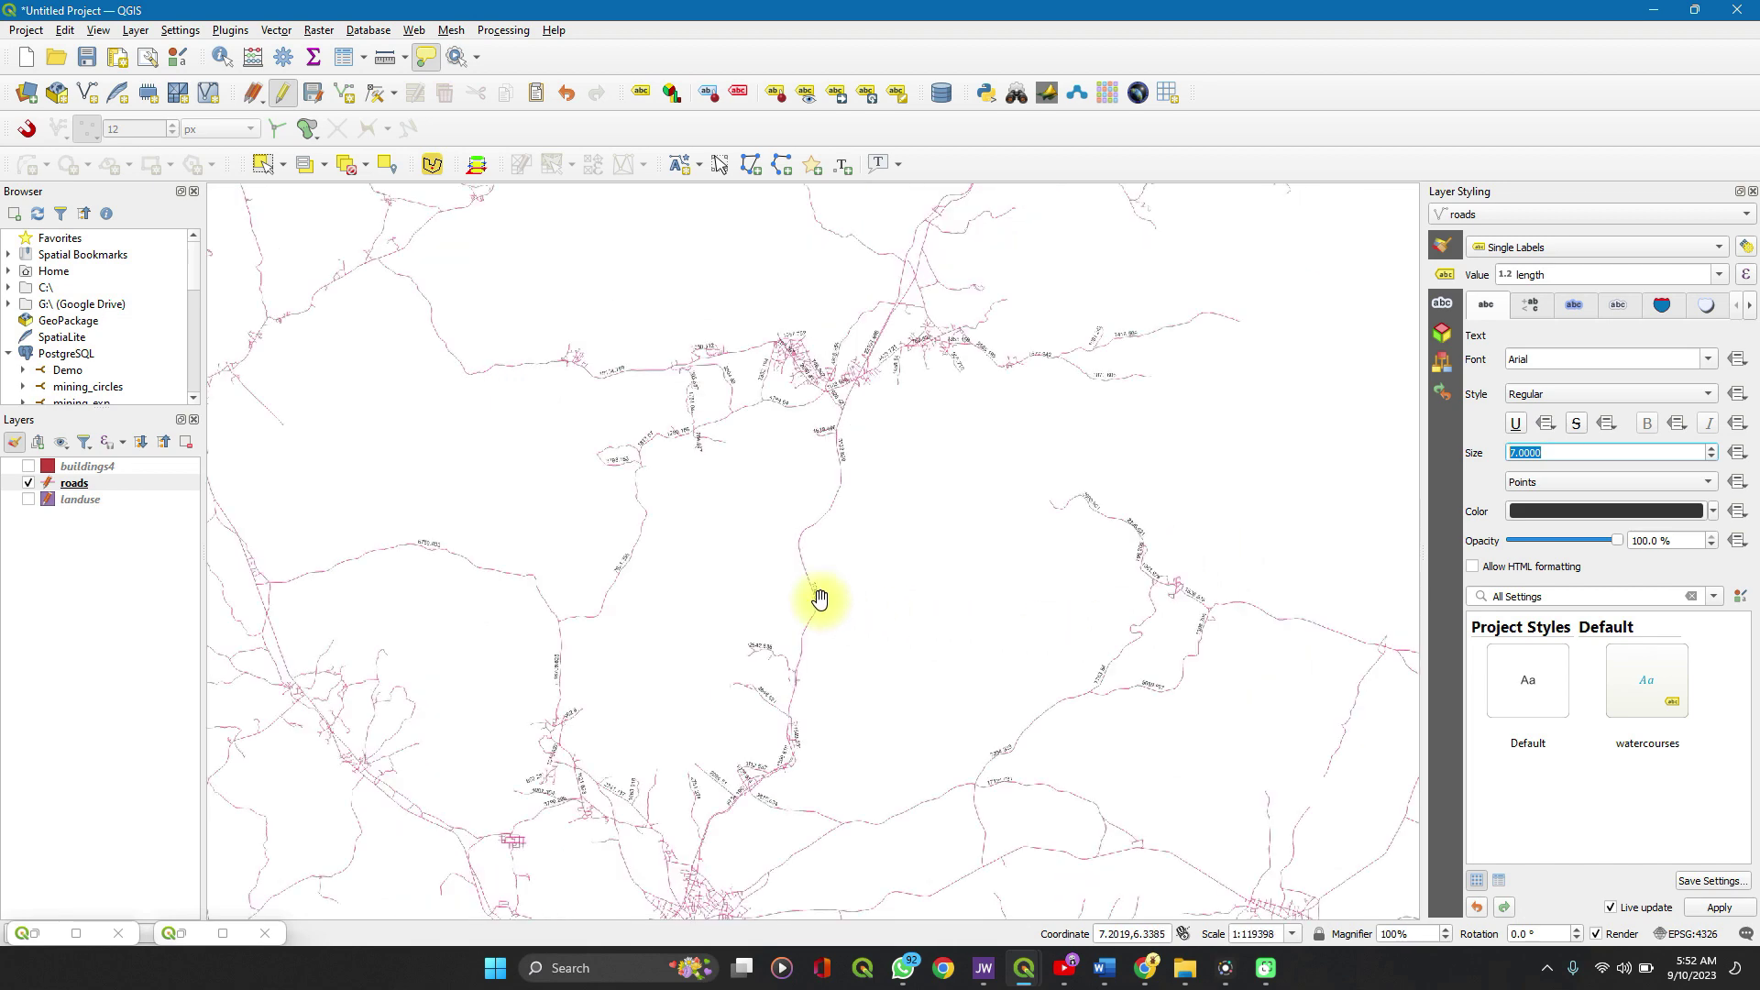